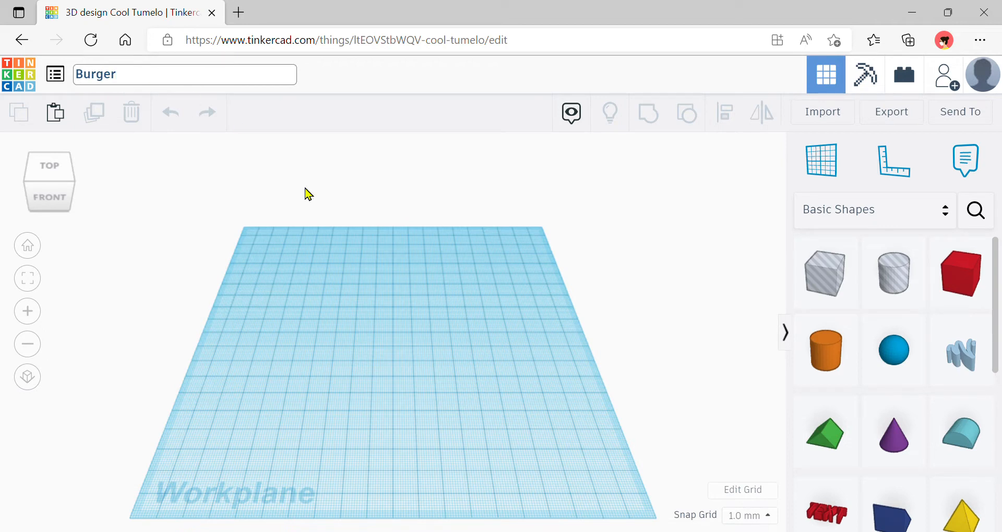
Name the design Burger and place a half sphere near the middle of the workplane.
left_click(399, 319)
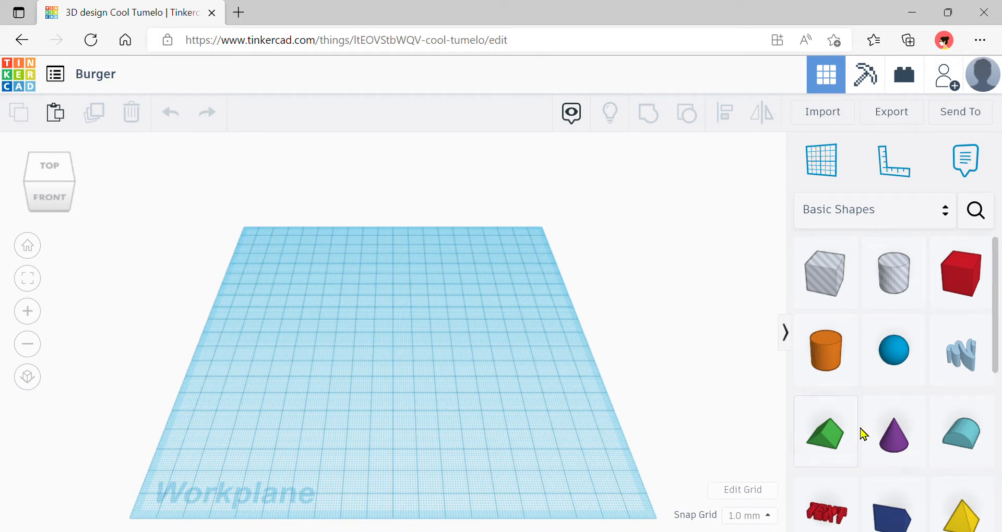
scroll(860, 430, "down", 5)
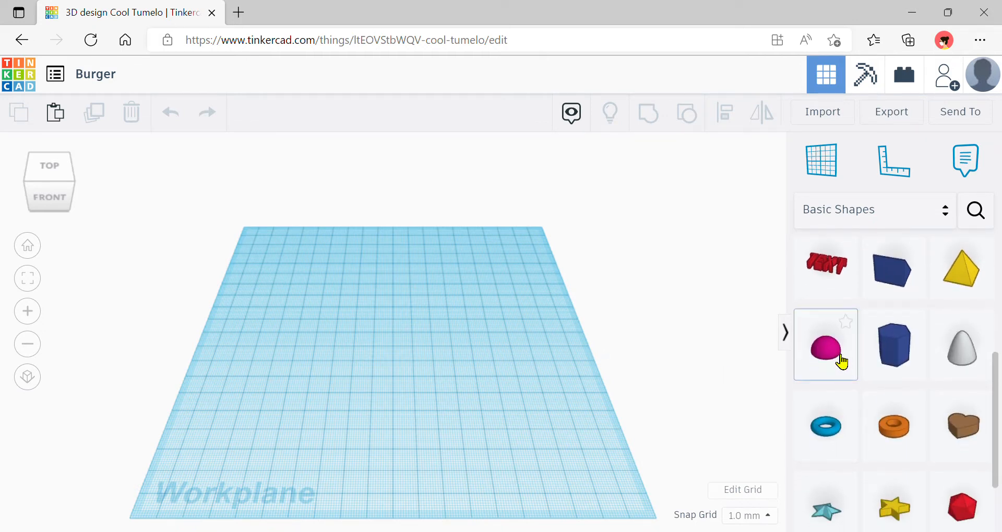
left_click_drag(842, 362, 389, 337)
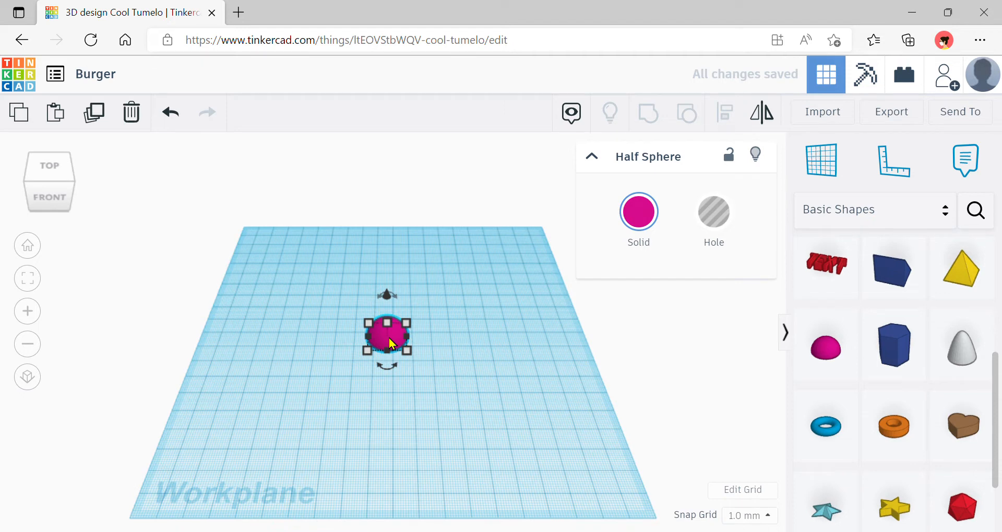
Set the half sphere's width and length both to 80 mm.
mouse_move(412, 353)
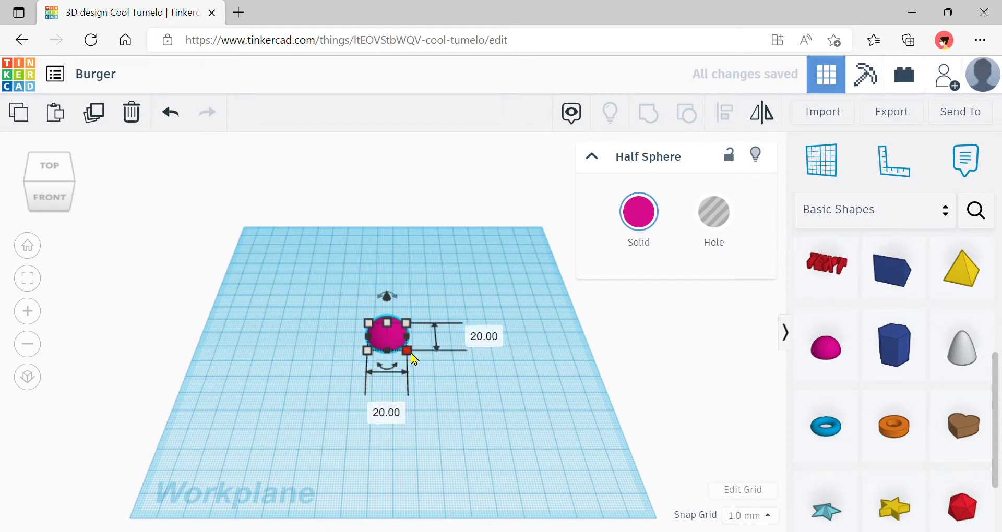
left_click(401, 427)
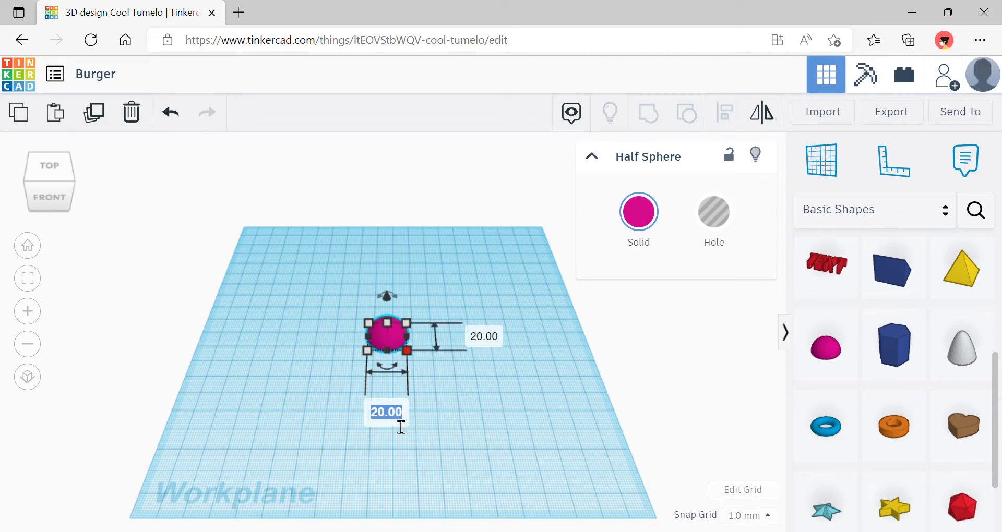
type("80")
key("Return")
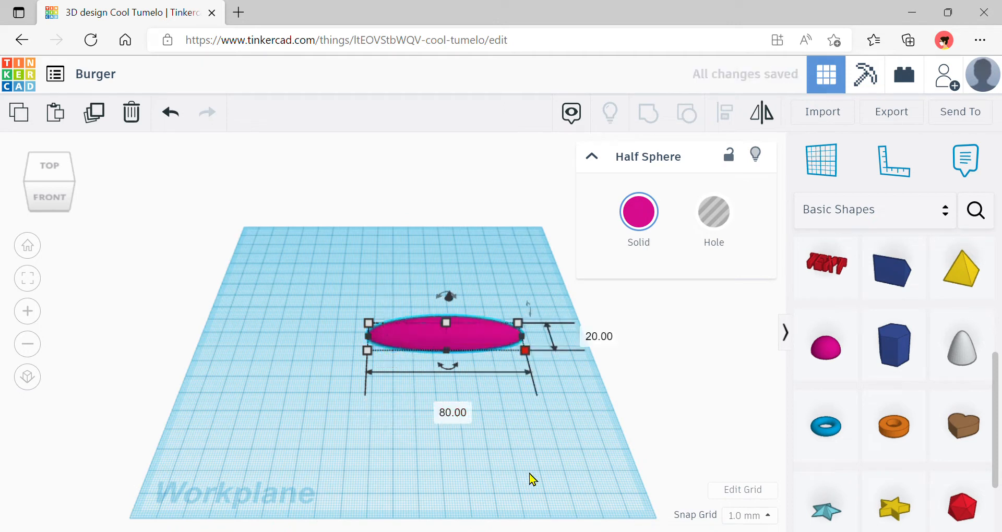
left_click(611, 341)
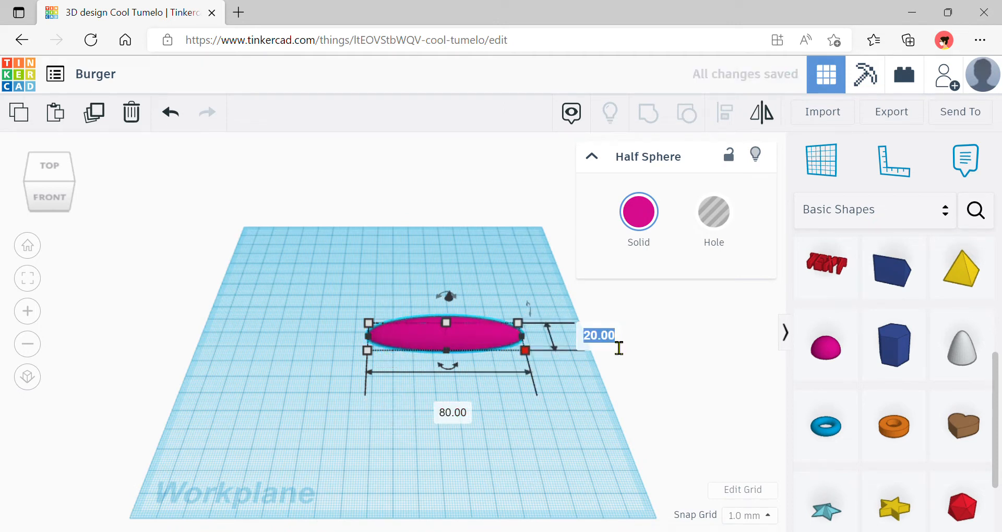
type("80")
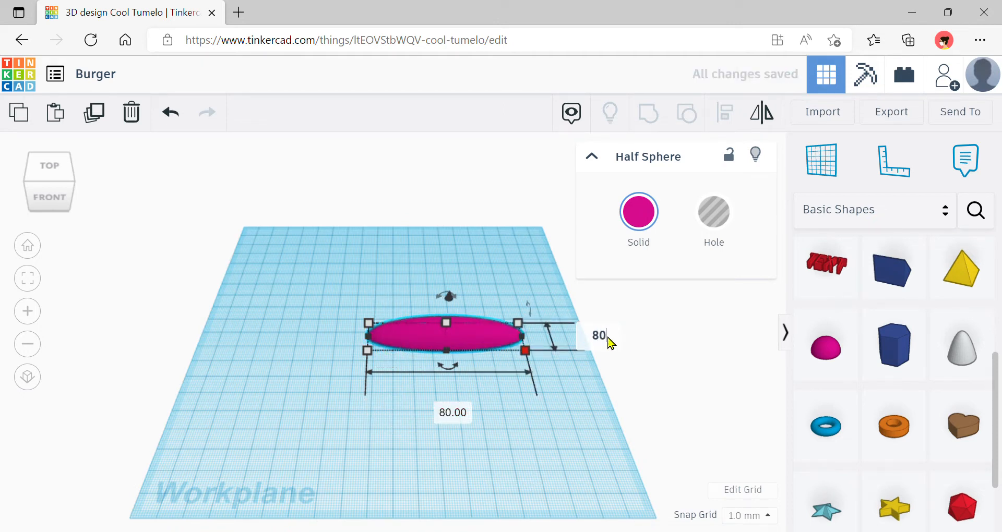
key("Return")
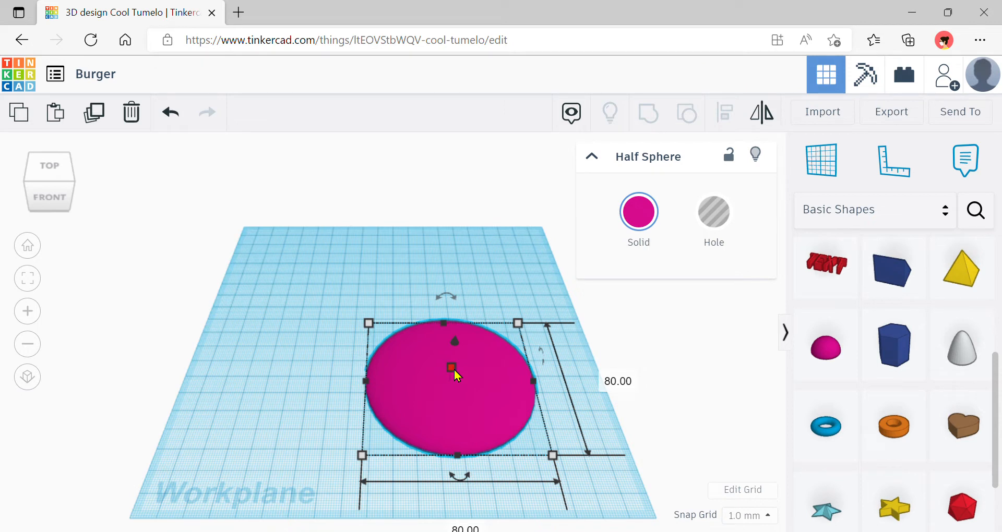
Change the half sphere's solid colour to the light tan preset.
mouse_move(454, 370)
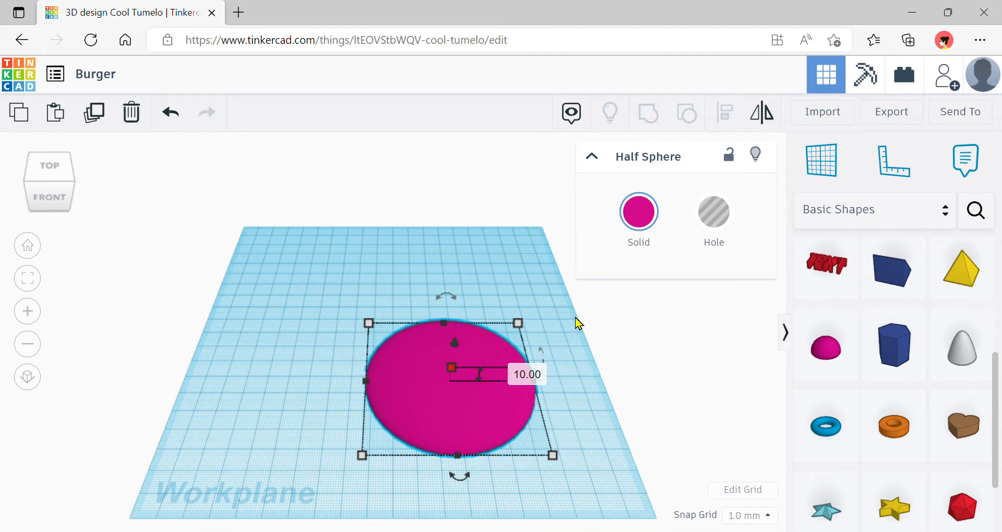
left_click(656, 209)
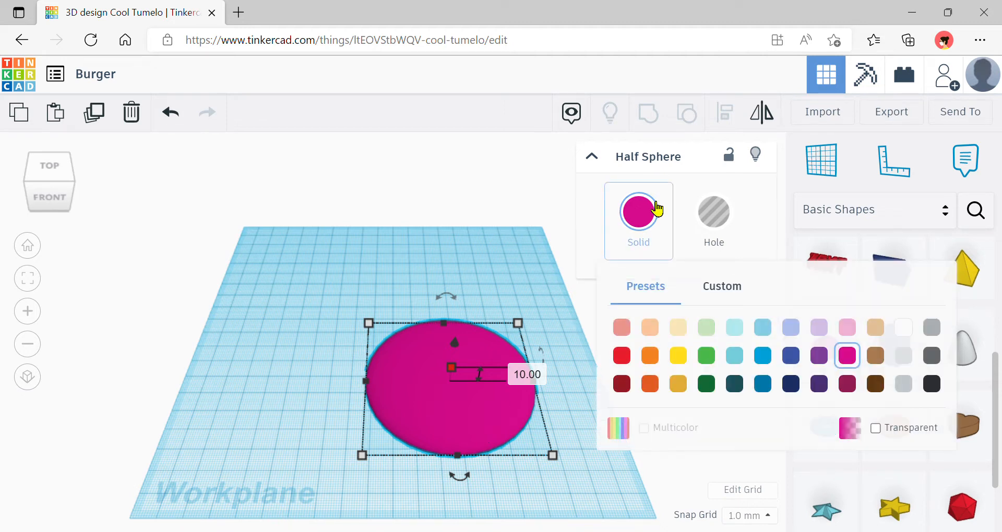
left_click(880, 329)
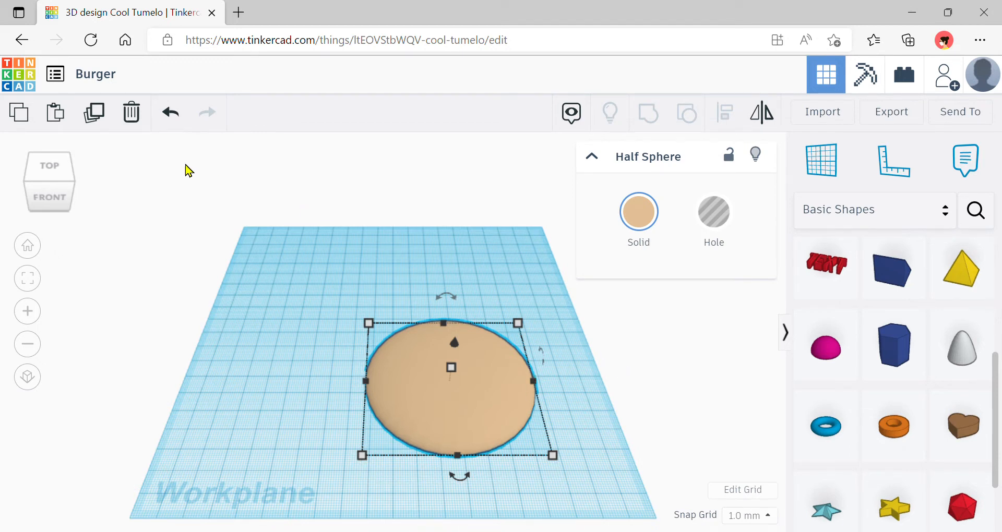
Duplicate the tan half sphere and move the copy until it sits clear of the original on its left side.
left_click(31, 125)
left_click(56, 119)
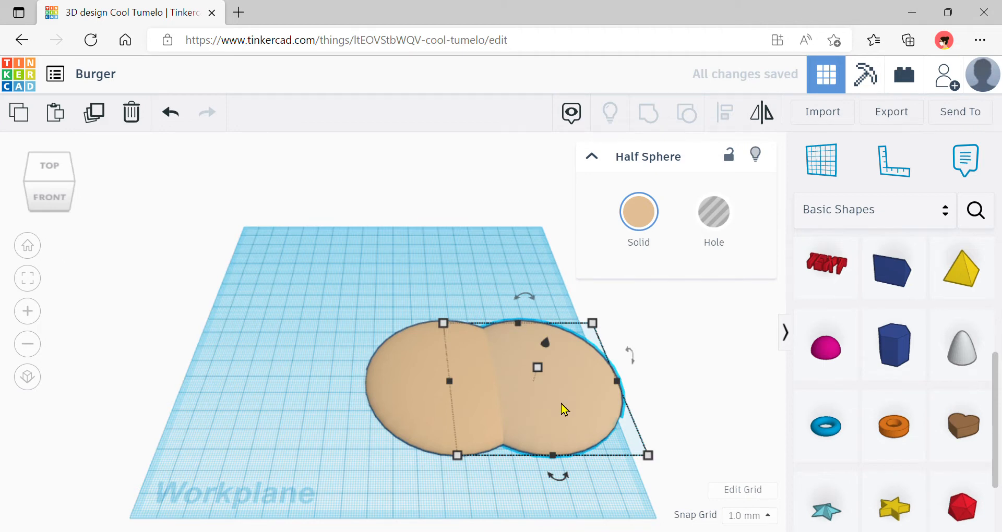
key("Left")
key("Left")
key("Left")
key("Left")
key("Left")
key("Left")
key("Left")
key("Left")
key("Left")
key("Left")
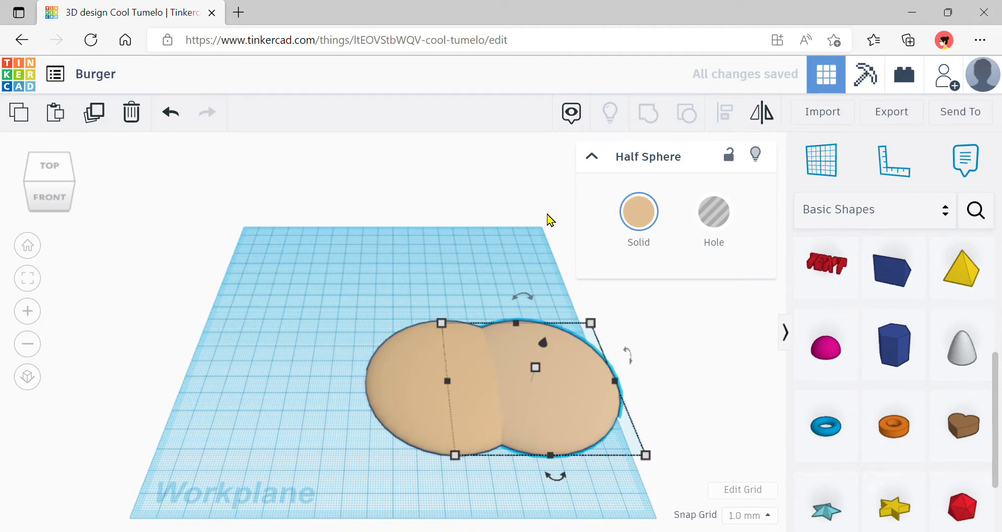
key("Left")
key("Left")
key("Left")
key("Left")
key("Left")
key("Left")
key("Left")
key("Left")
key("Left")
key("Left")
key("Left")
key("Left")
key("Left")
key("Left")
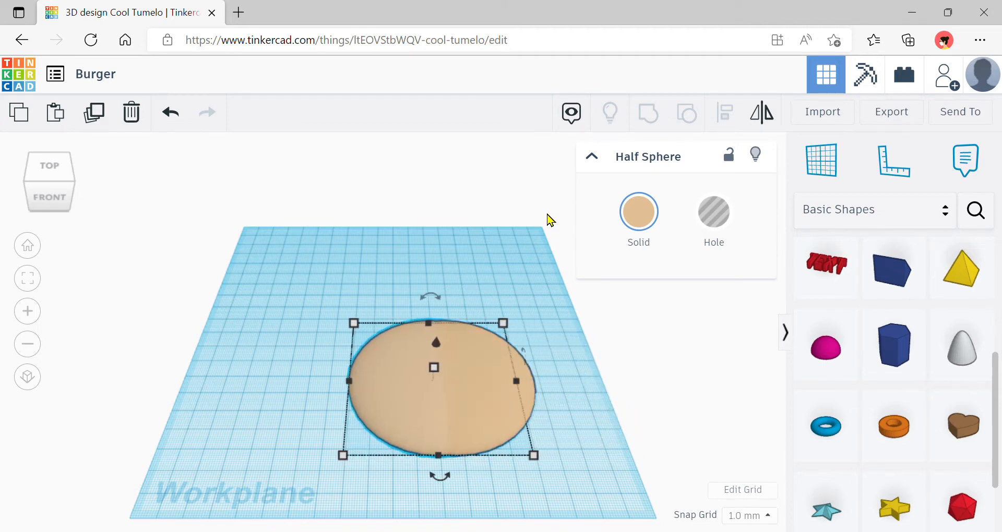
key("Left")
key("Left")
key("Left")
key("Left")
key("Left")
key("Left")
key("Left")
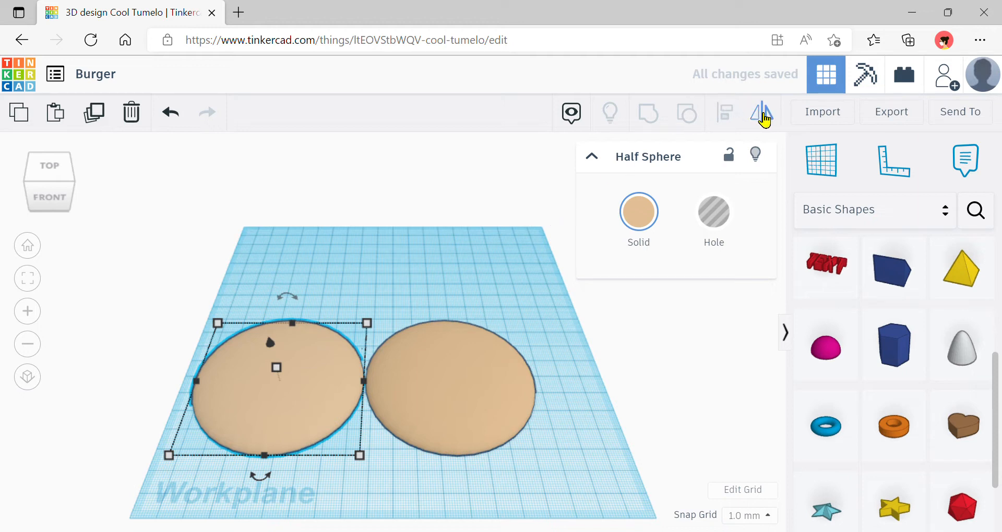
Mirror the copied half sphere vertically so its flat face points up.
left_click(763, 116)
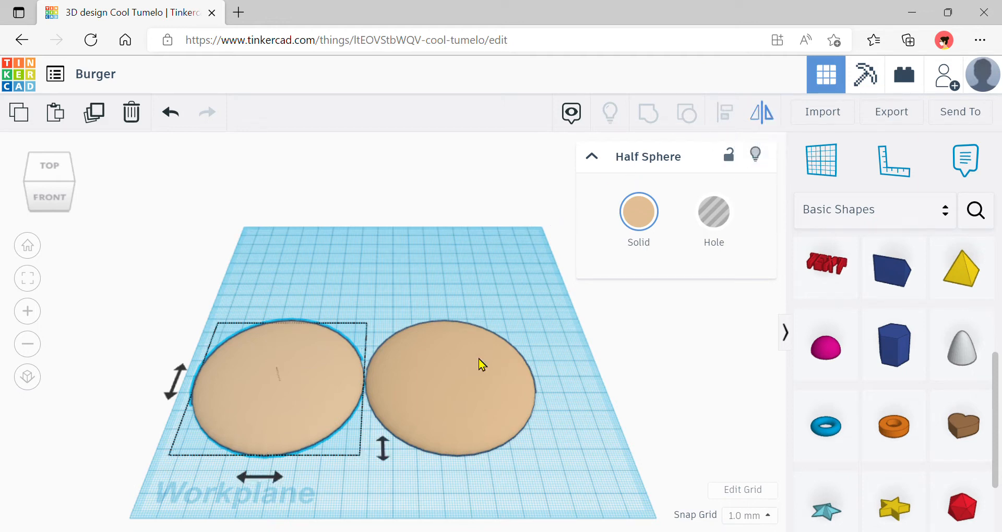
left_click(383, 449)
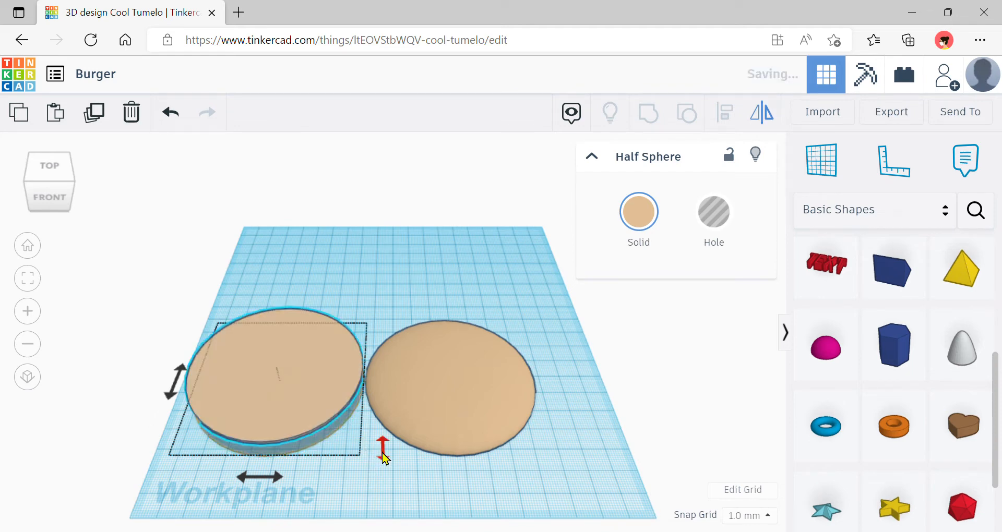
mouse_move(386, 458)
right_mouse_down()
mouse_move(391, 399)
mouse_move(387, 450)
right_mouse_up()
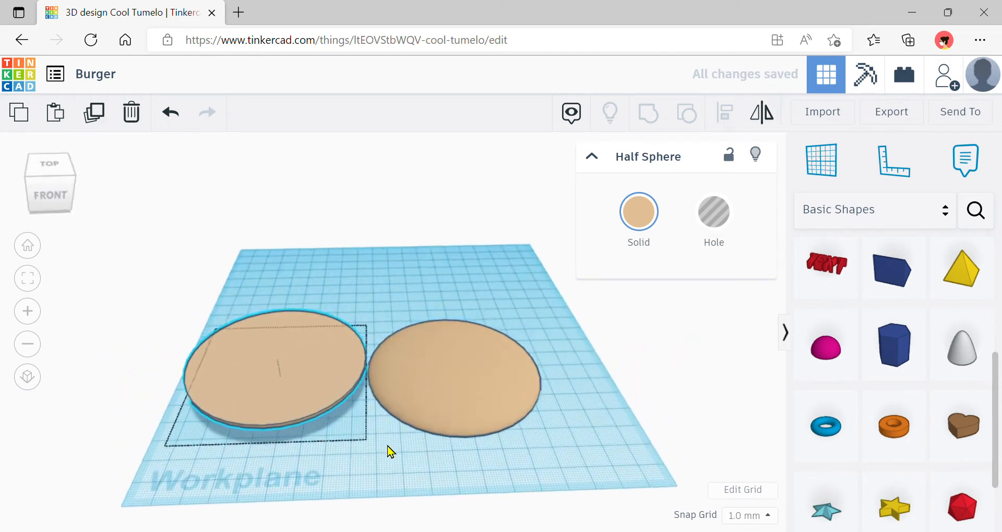
Move the flipped half sphere to the middle of the workplane and the other one past its back left corner.
left_click(422, 282)
left_click_drag(292, 361, 416, 337)
left_click(520, 374)
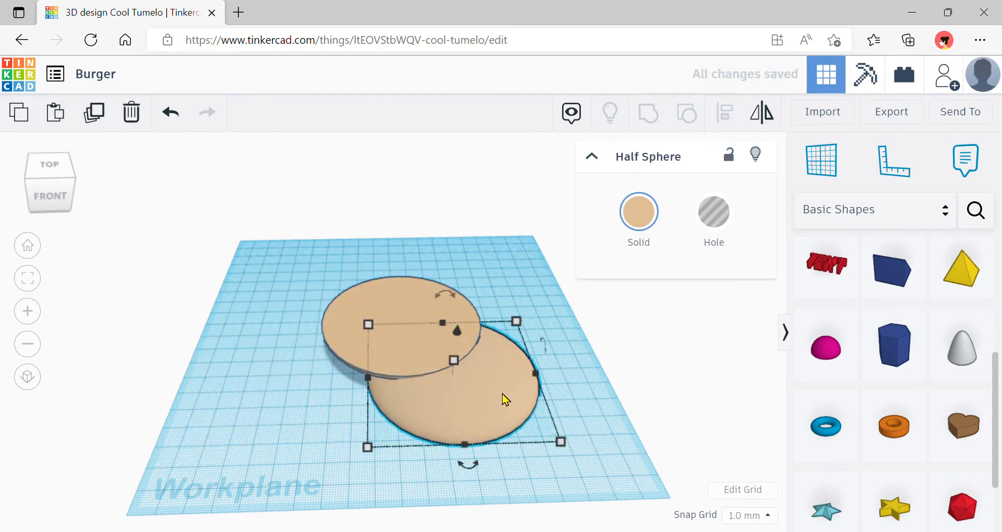
left_click_drag(503, 395, 284, 251)
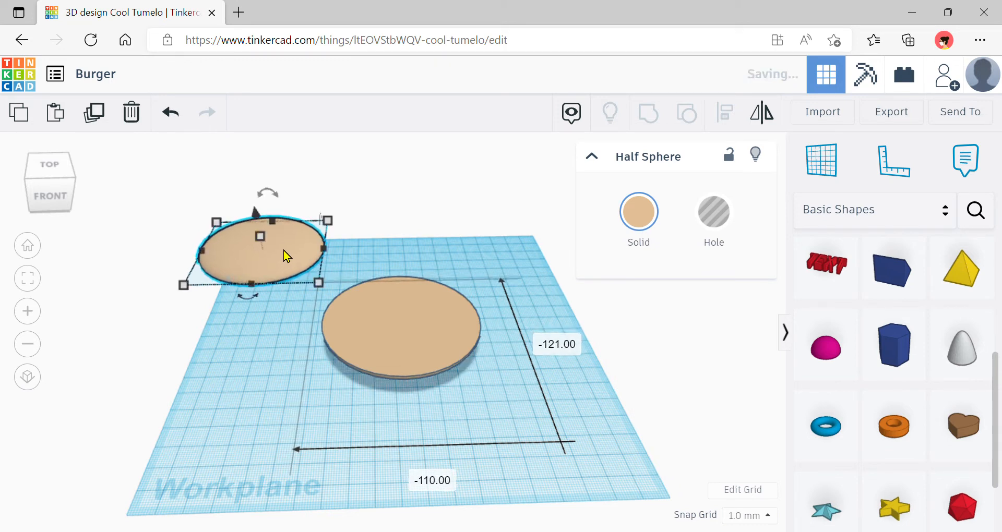
left_click(245, 399)
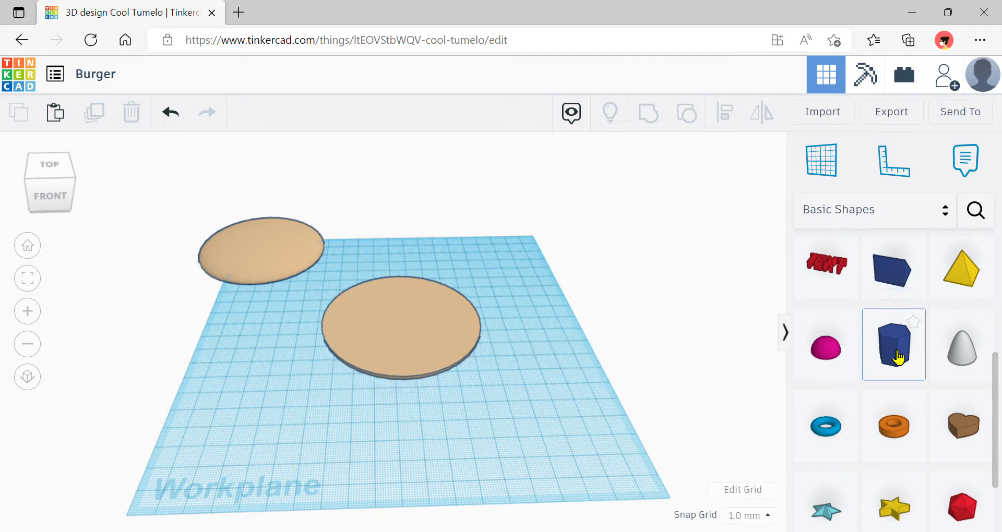
Place a six-sided polygon to the right of the flipped half sphere and set its width and length to 80 mm.
left_click_drag(898, 358, 516, 316)
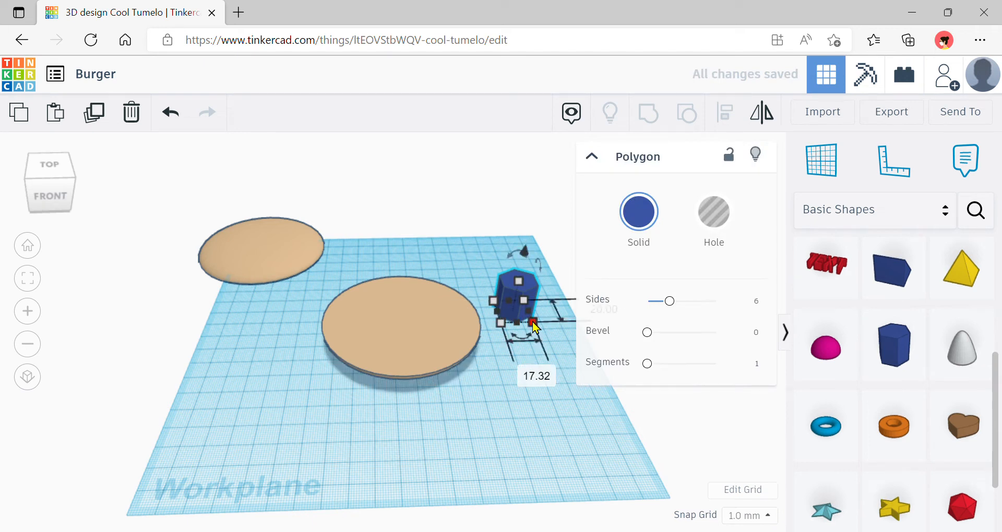
left_click(595, 159)
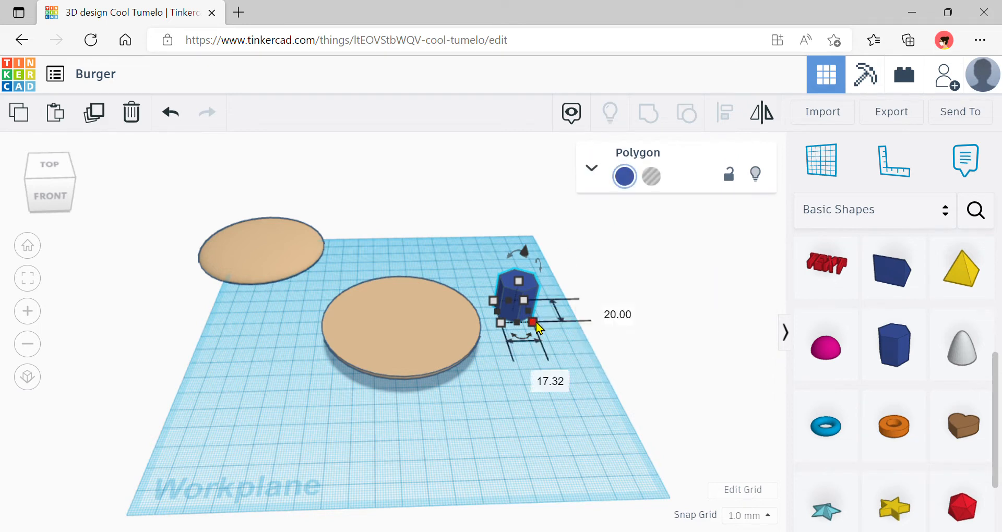
left_click(552, 382)
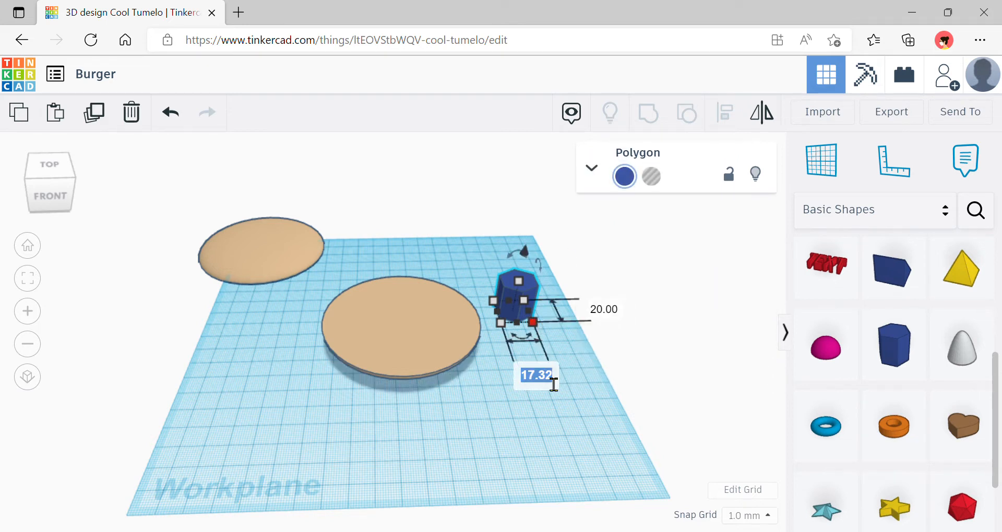
type("80")
key("Return")
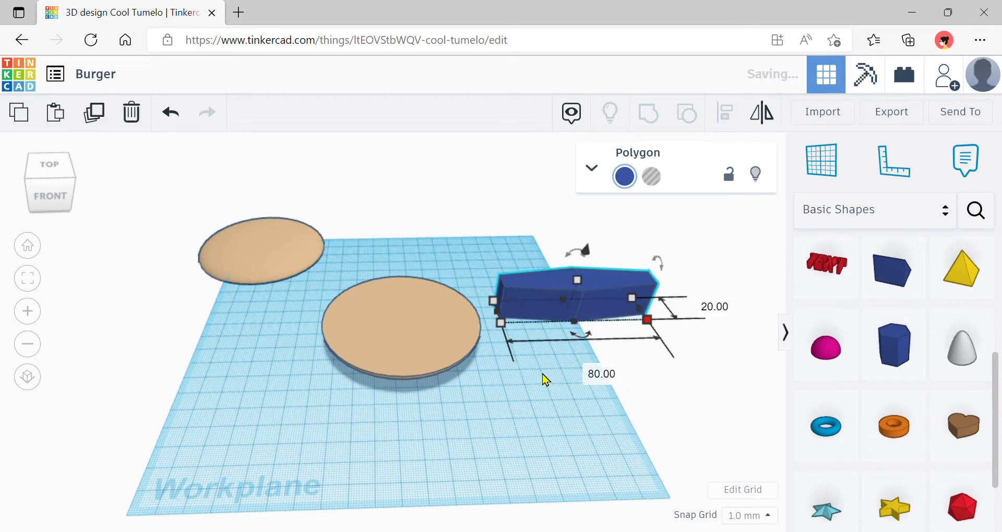
left_click(729, 313)
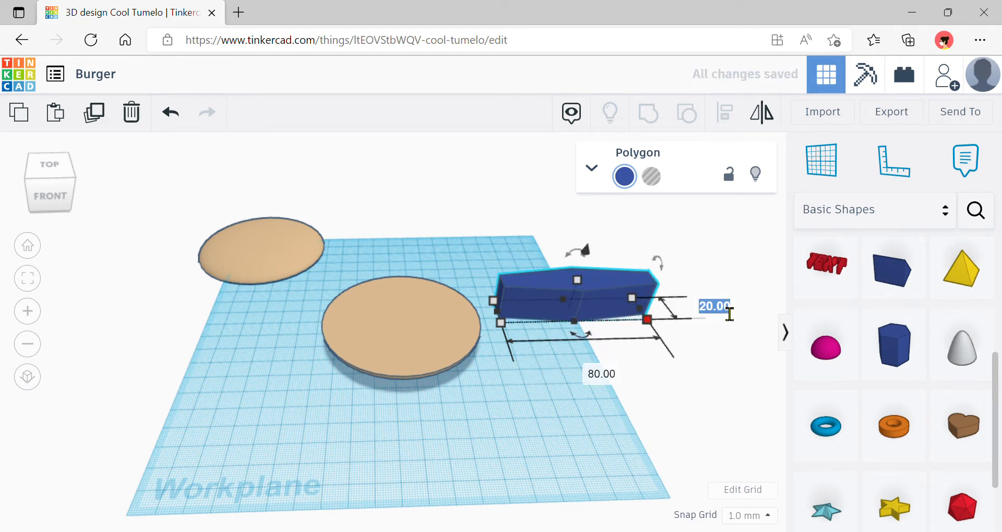
type("80")
key("Return")
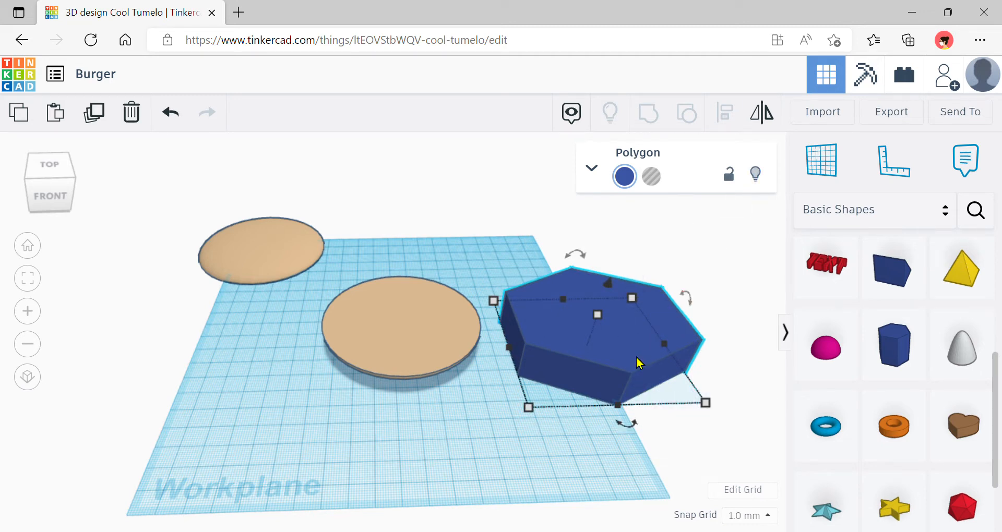
Set the polygon's height to 5 mm and colour it with the medium green preset.
mouse_move(598, 316)
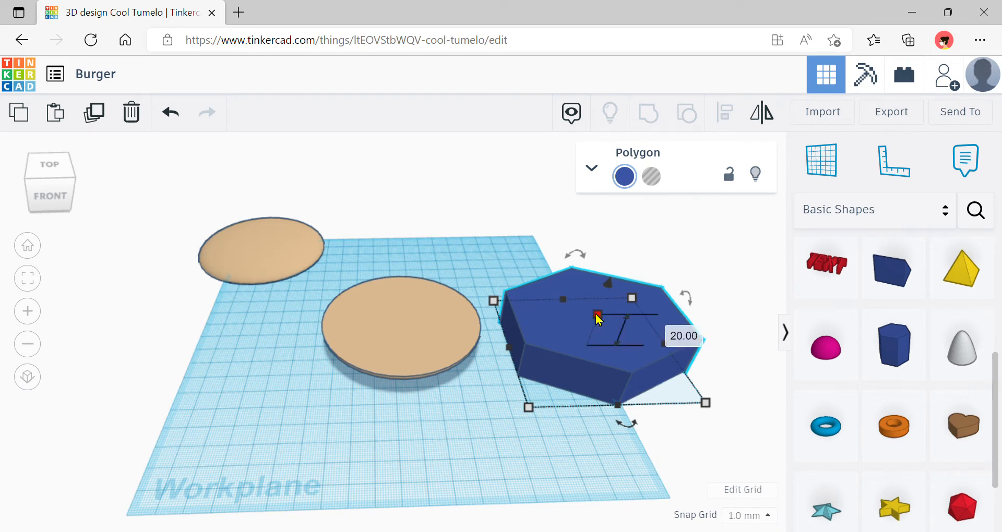
left_click(690, 342)
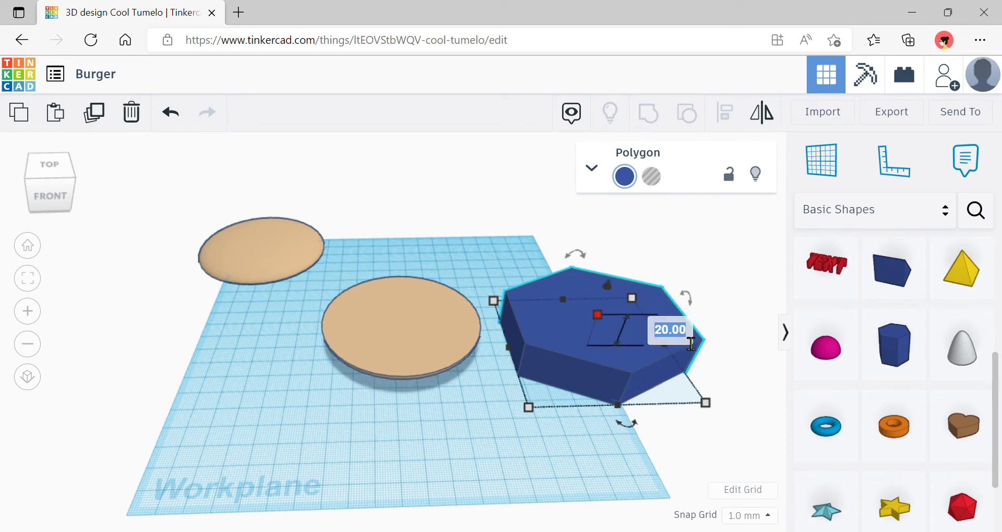
type("5")
key("Return")
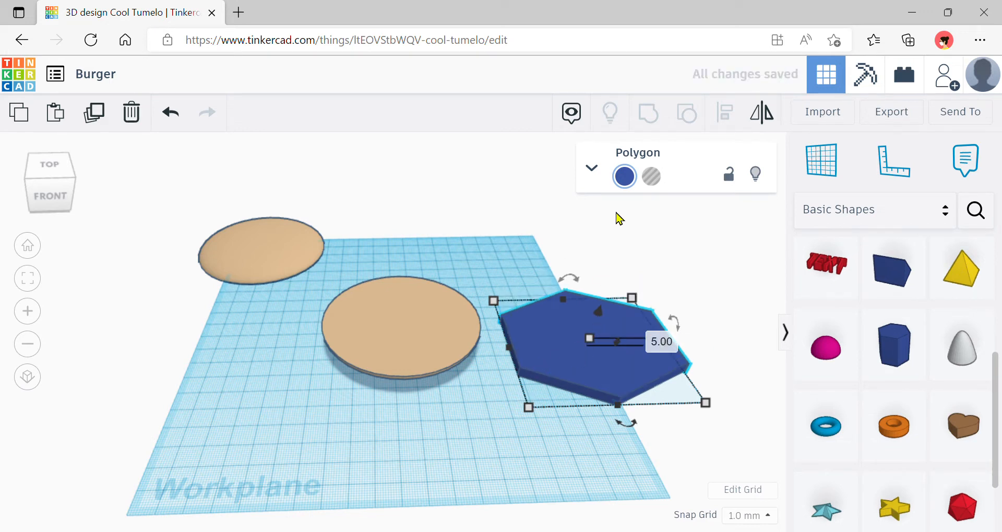
left_click(638, 179)
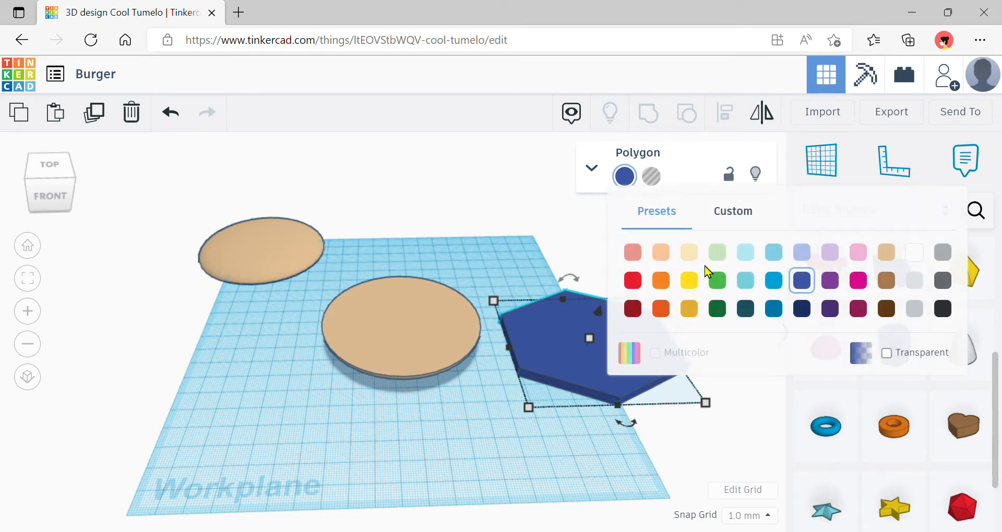
left_click(719, 282)
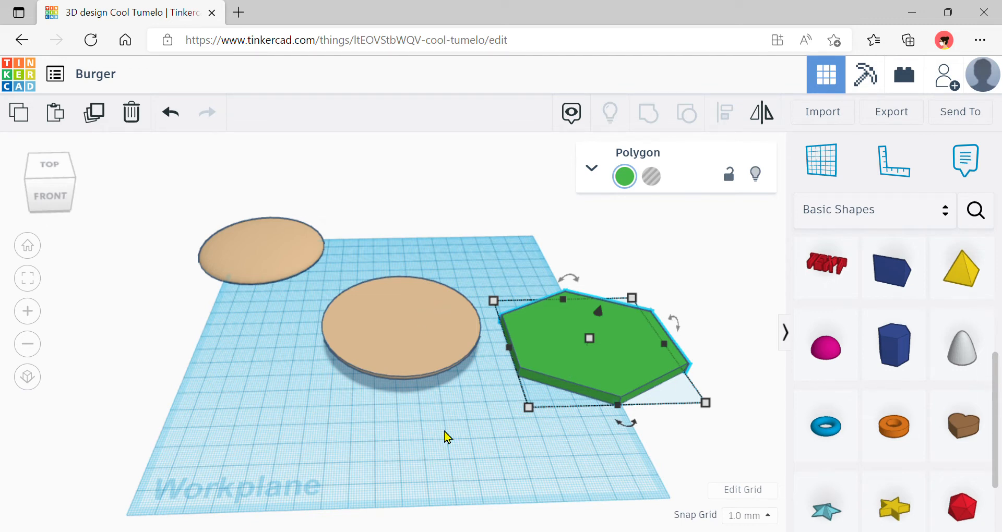
Raise the green polygon 10 mm above the workplane and move it over the flipped half sphere in the middle.
left_click(420, 358)
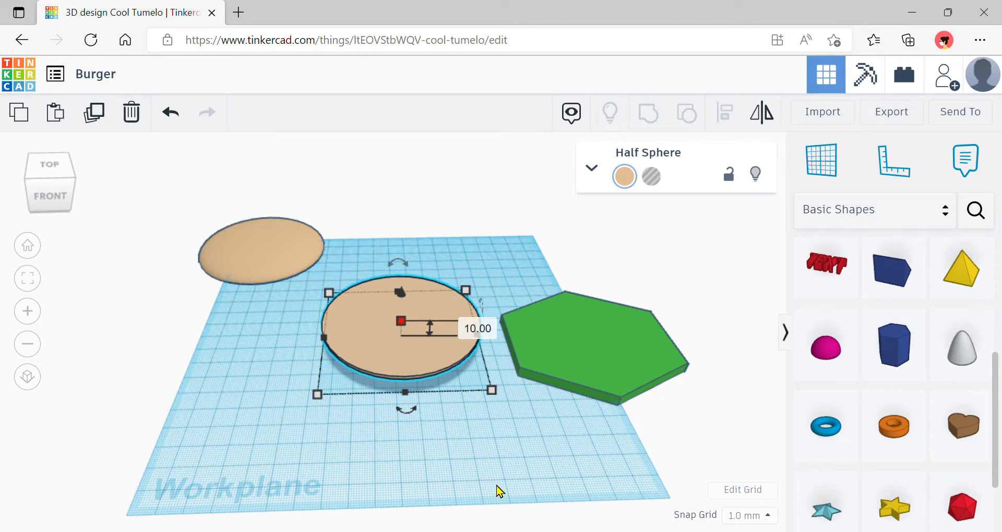
left_click(611, 347)
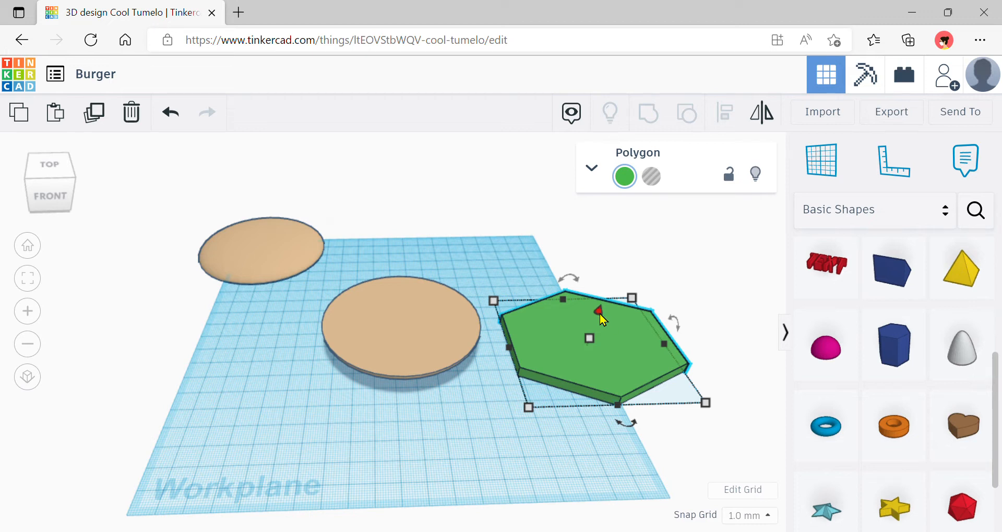
left_click_drag(600, 315, 603, 297)
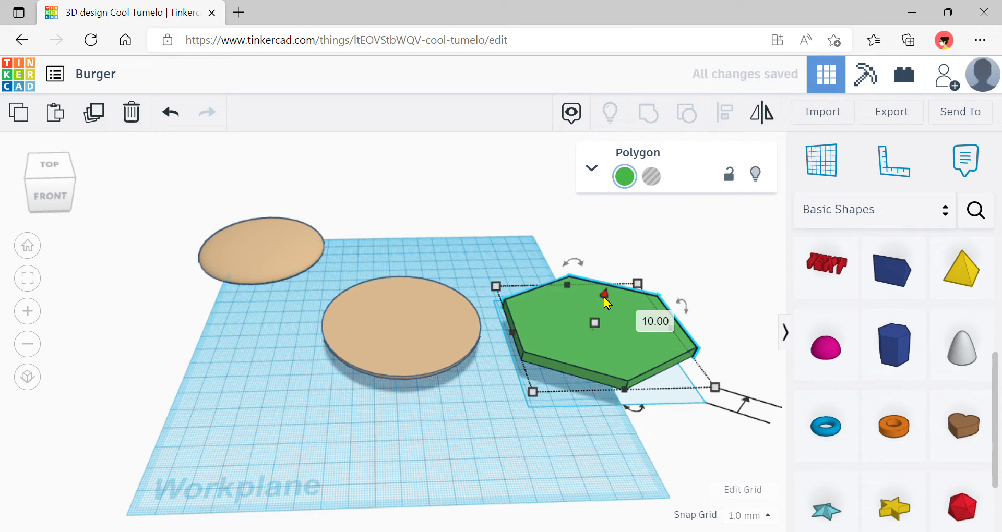
left_click_drag(628, 362, 417, 356)
left_click(530, 456)
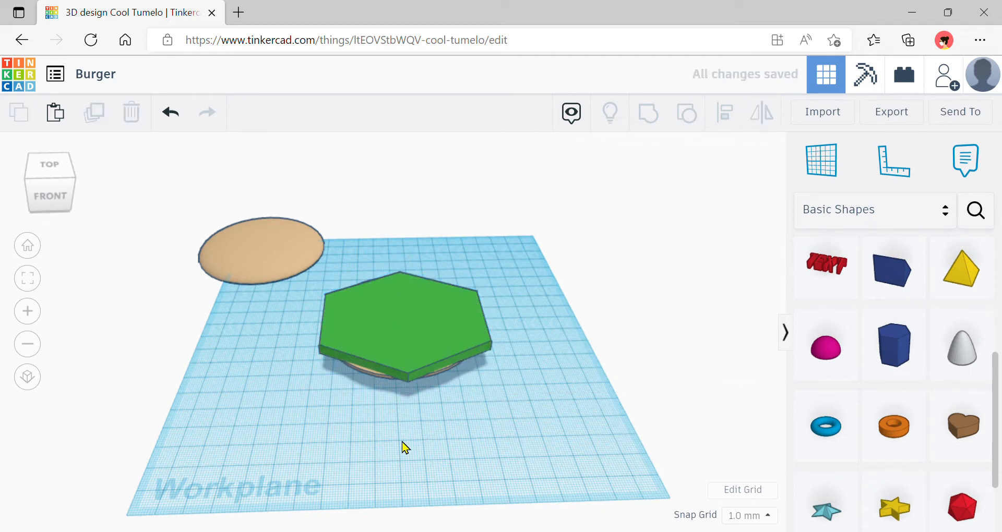
Align the green polygon and the flipped half sphere by their centres in both horizontal directions.
left_click_drag(530, 389, 393, 309)
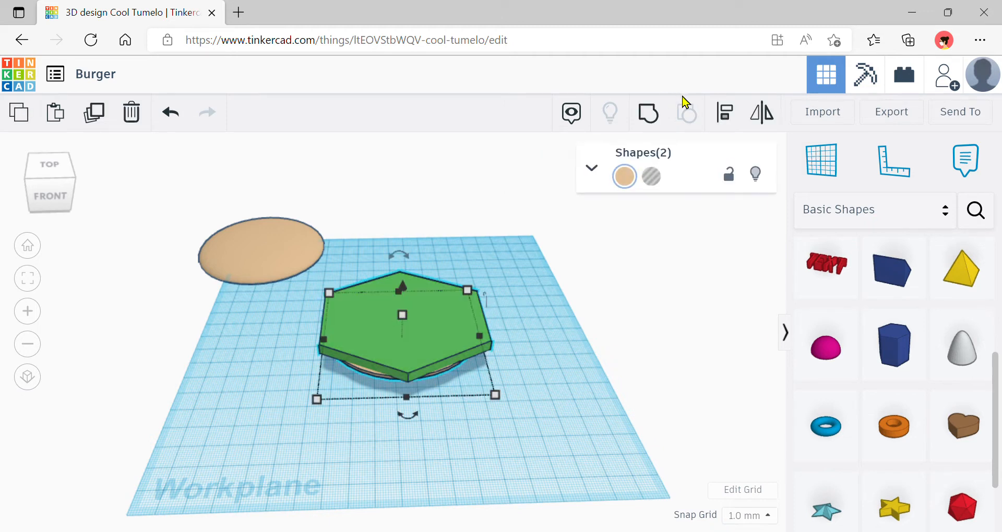
left_click(726, 112)
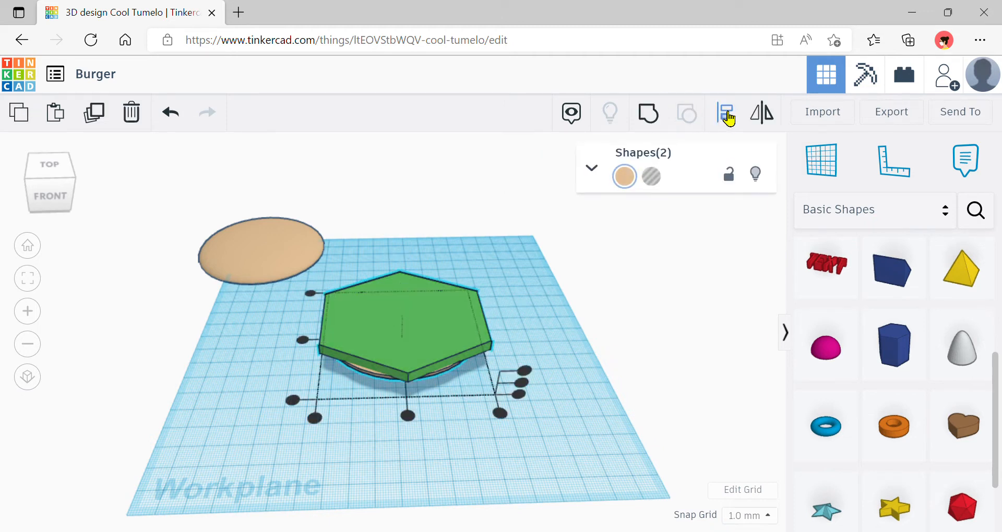
left_click(310, 339)
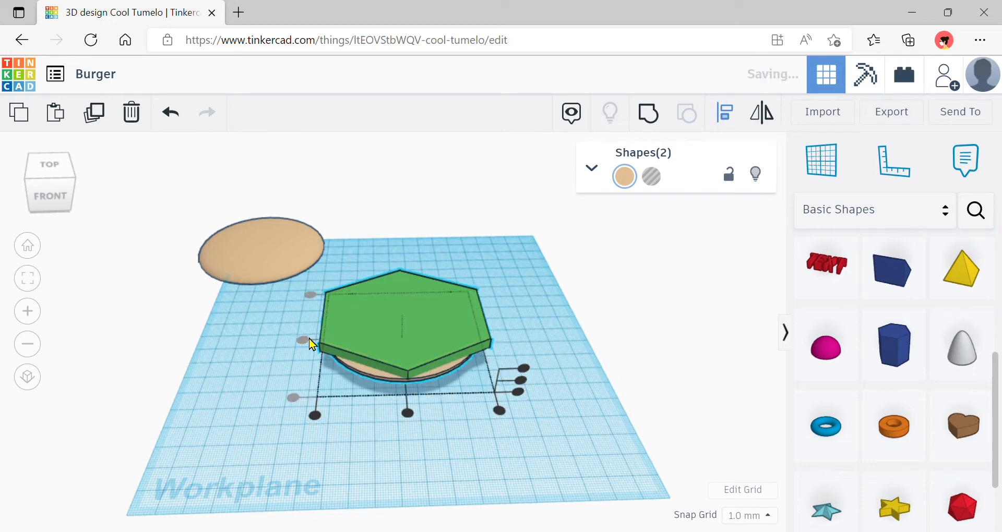
left_click(408, 414)
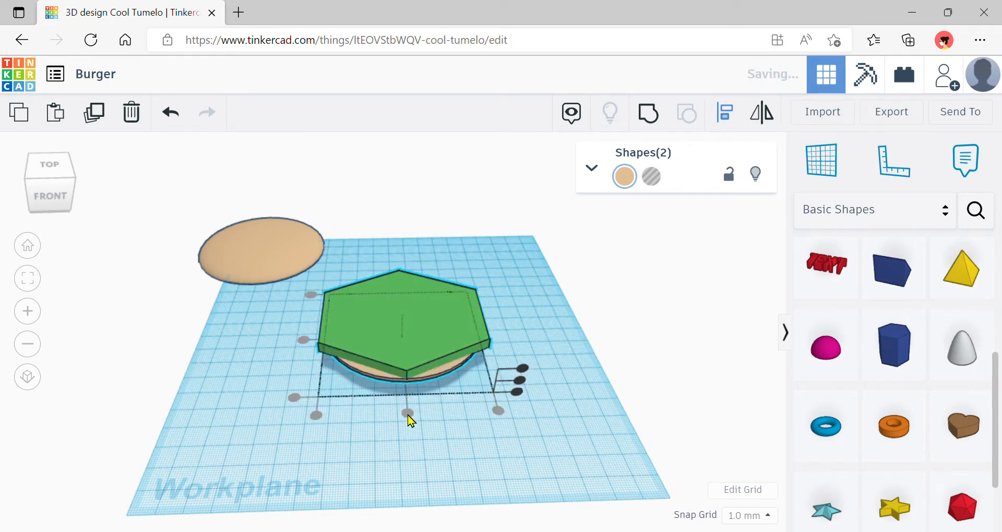
right_click_drag(411, 421, 416, 390)
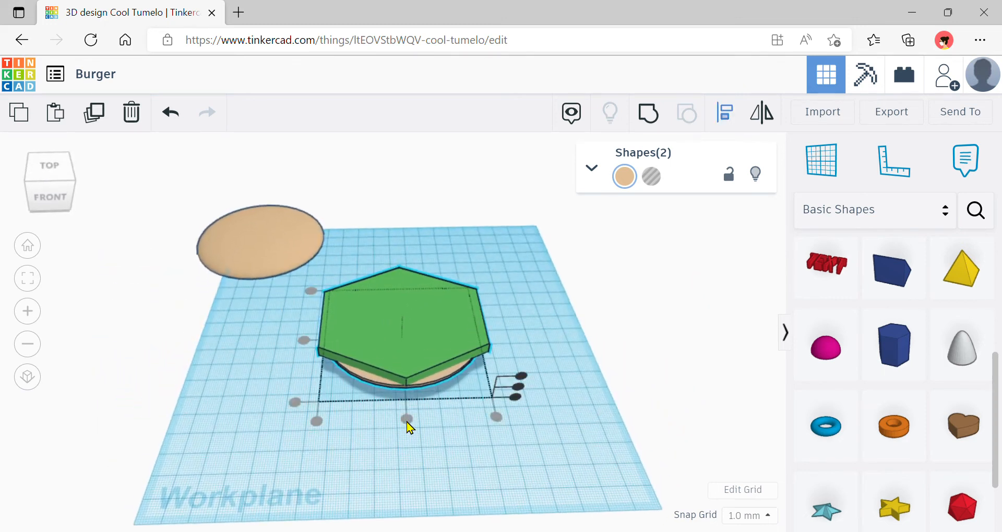
left_click(530, 452)
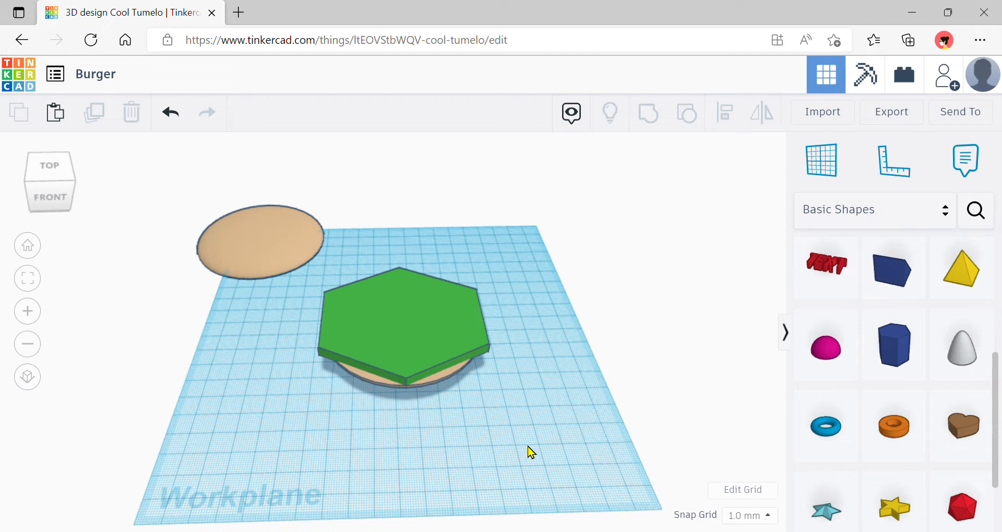
Place a cylinder in front and to the right of the polygon and set its width and length to 40 mm.
scroll(859, 385, "up", 5)
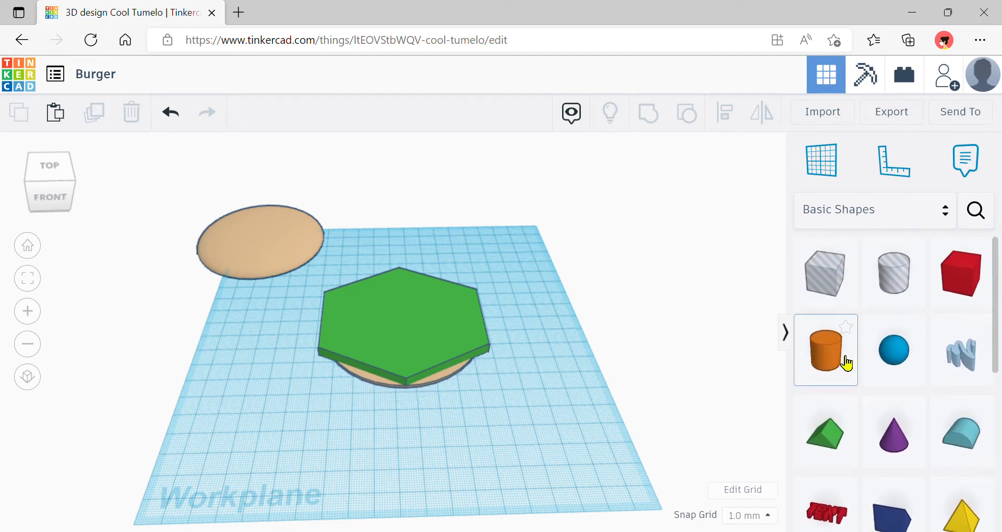
left_click_drag(847, 364, 497, 399)
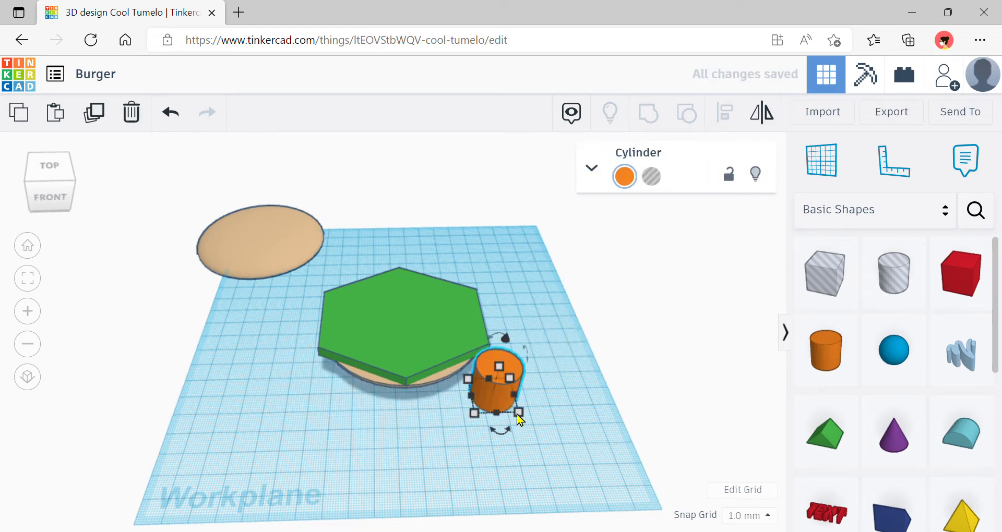
mouse_move(518, 414)
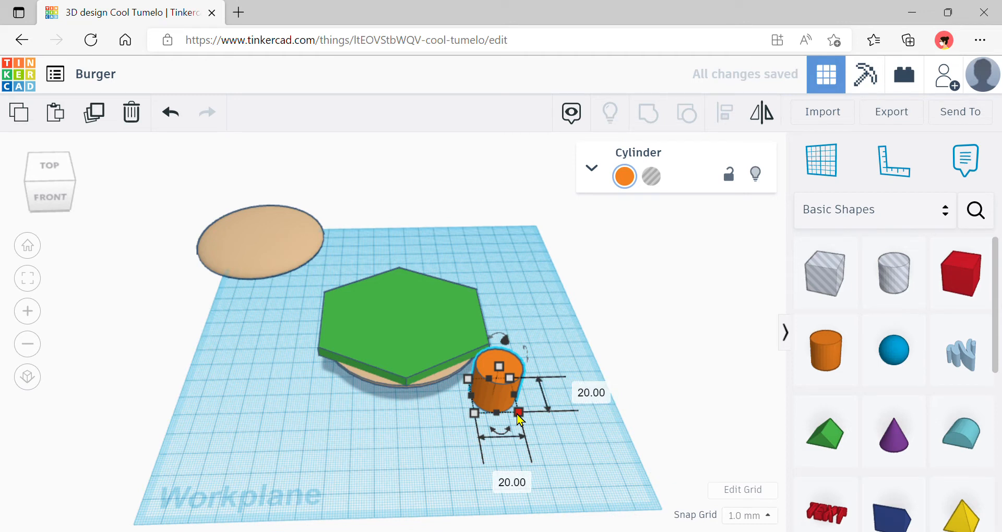
left_click(532, 496)
type("40")
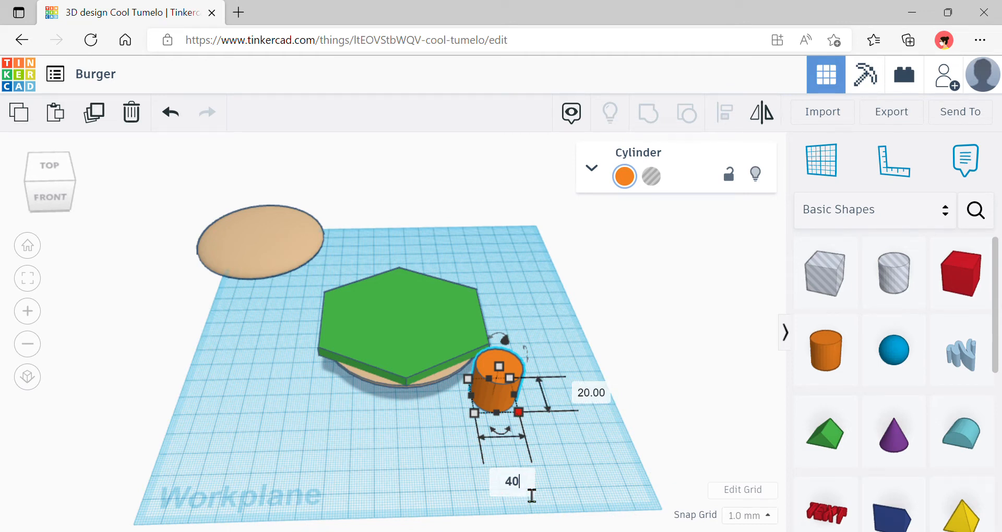
key("Return")
left_click(655, 406)
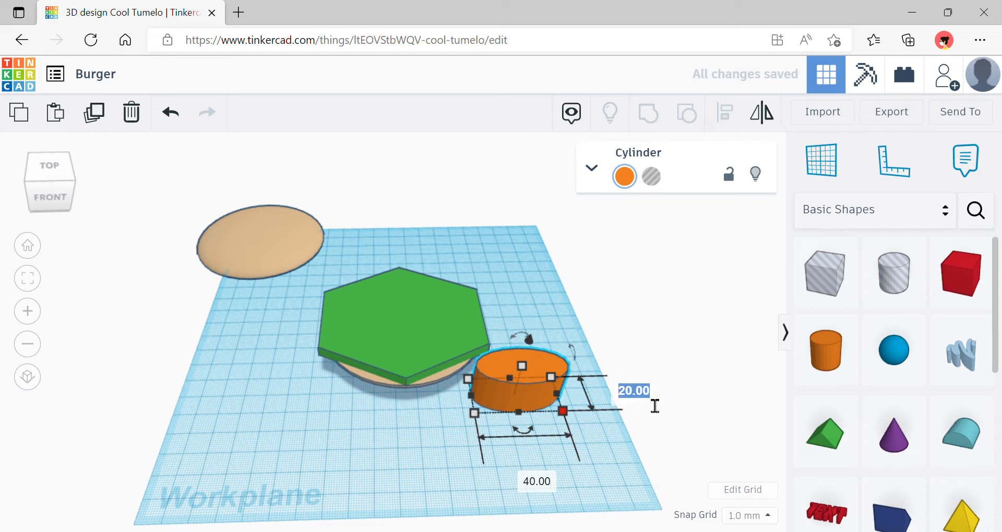
type("40")
key("Return")
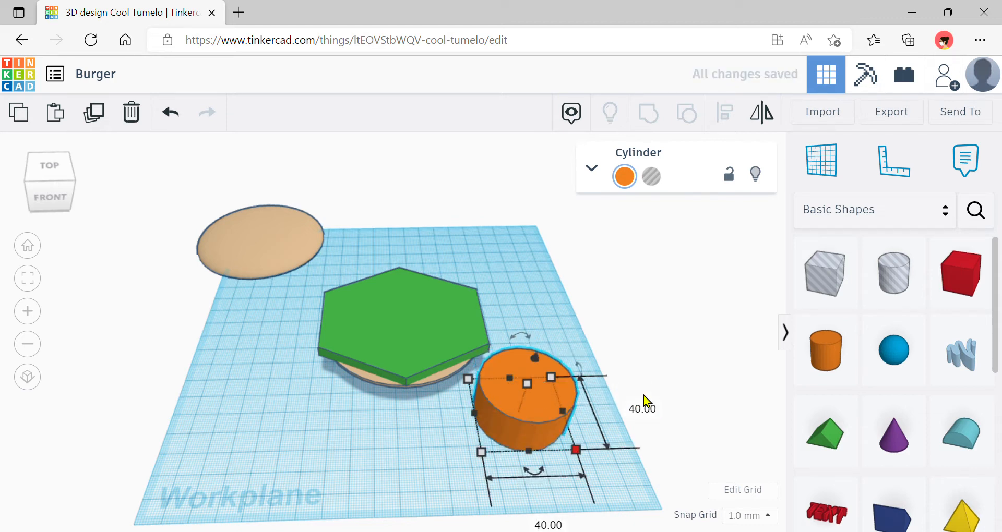
Set the cylinder's height to 5 mm and colour it with the bright red preset.
mouse_move(528, 385)
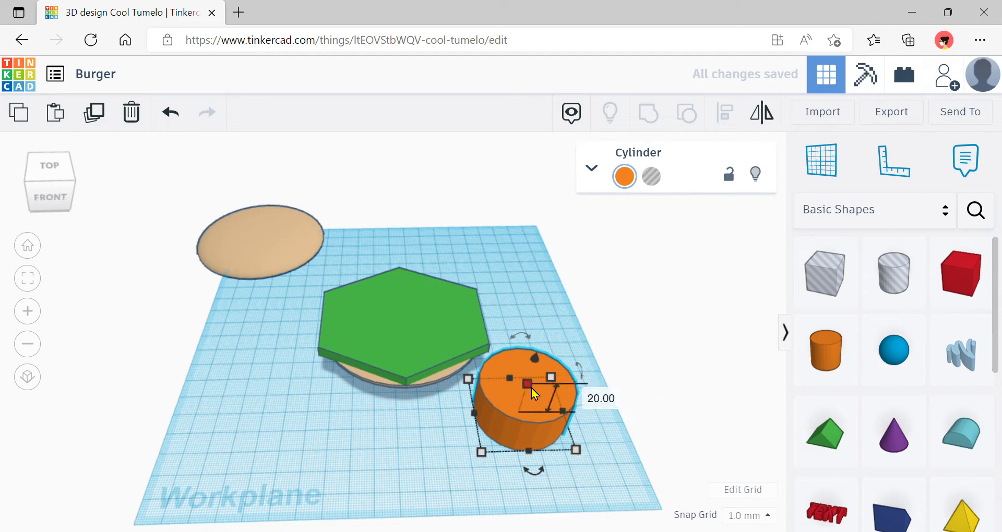
left_click(602, 402)
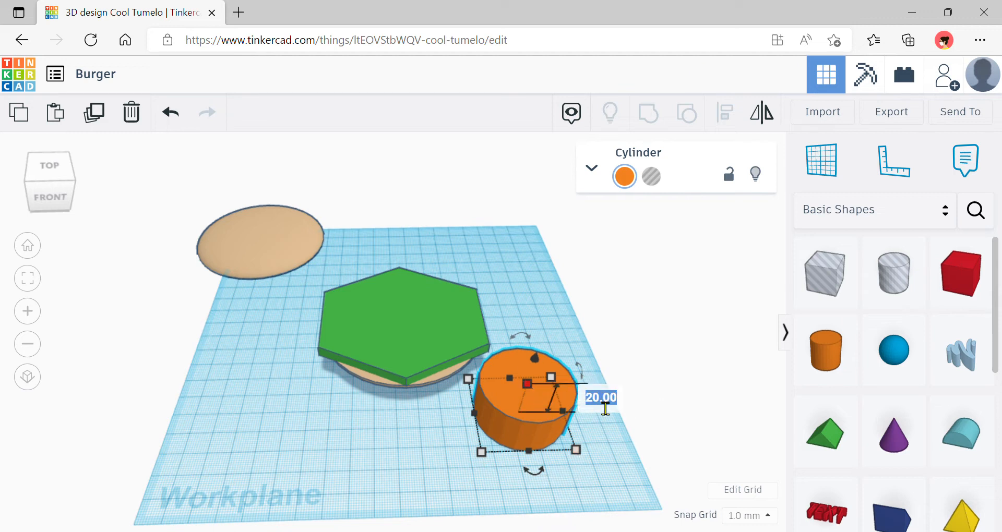
type("5")
key("Return")
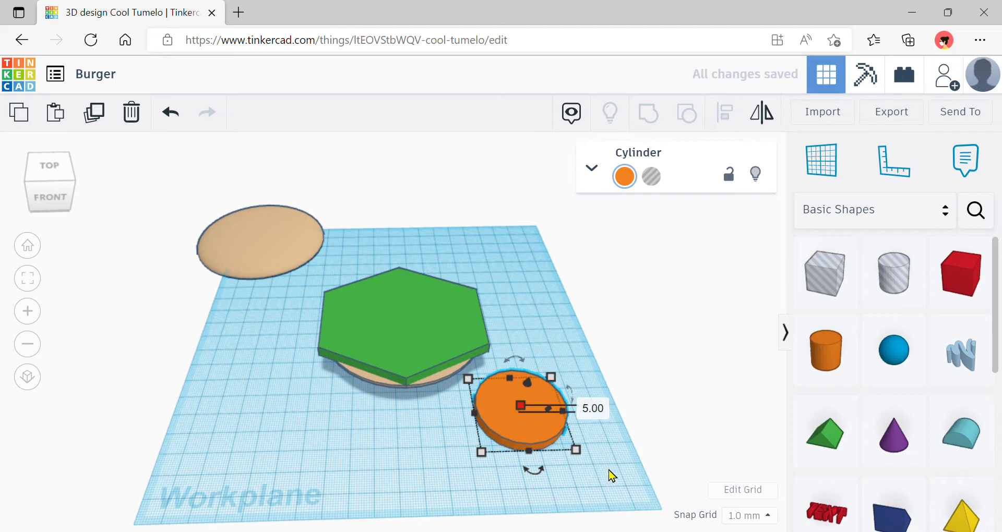
left_click(628, 183)
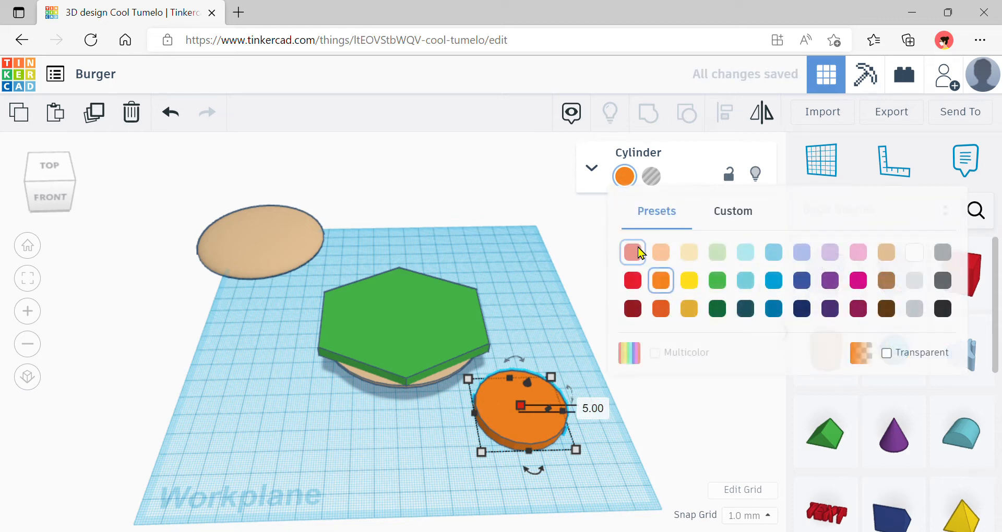
left_click(633, 280)
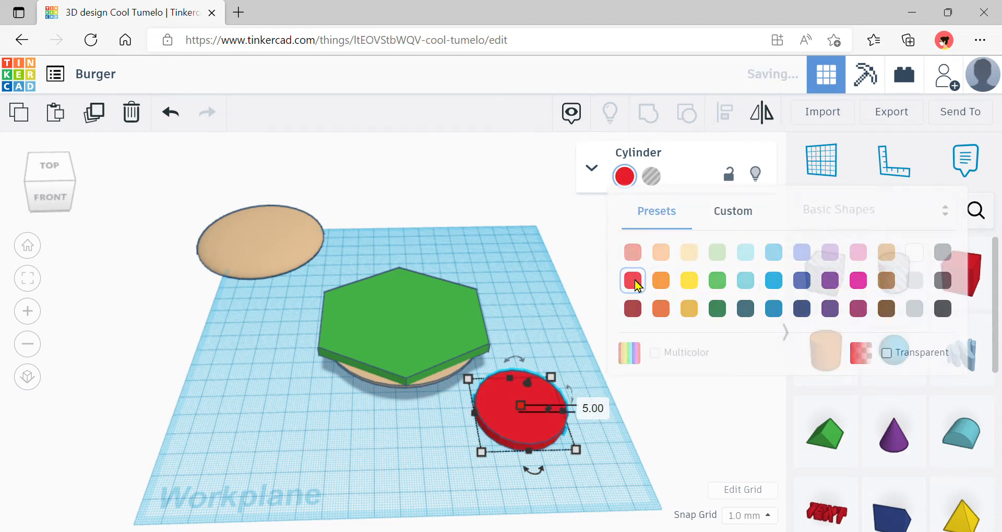
left_click(643, 452)
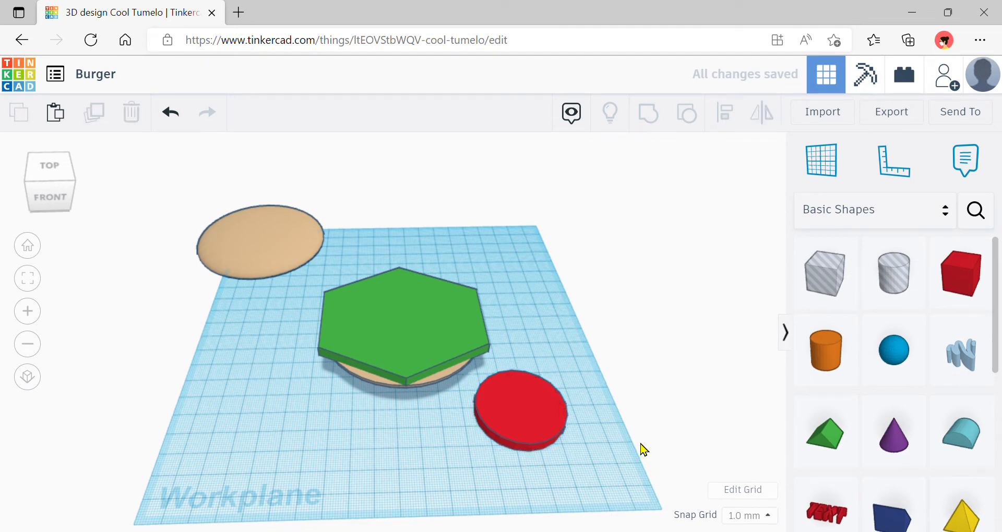
Copy and paste the red cylinder, and shift the copy left until it sits edge to edge beside the original.
left_click(541, 420)
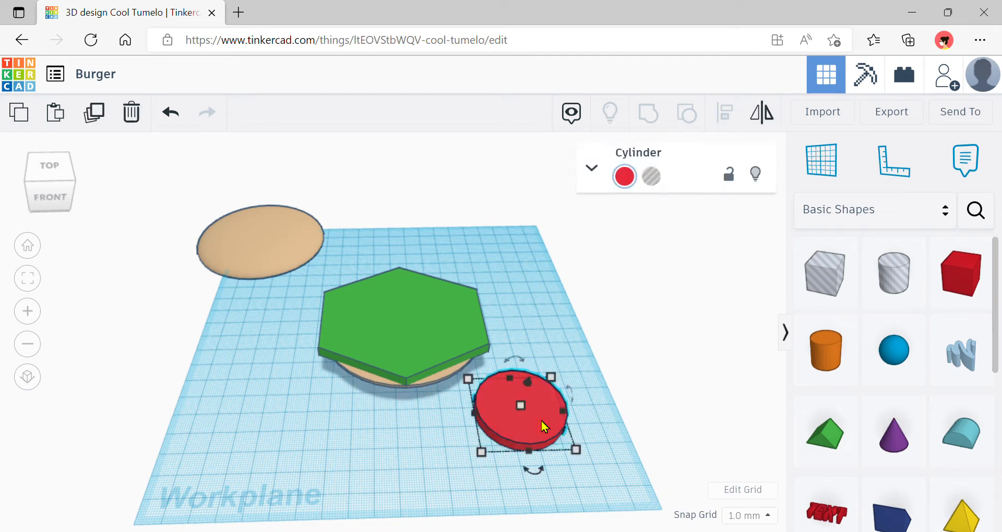
left_click(20, 115)
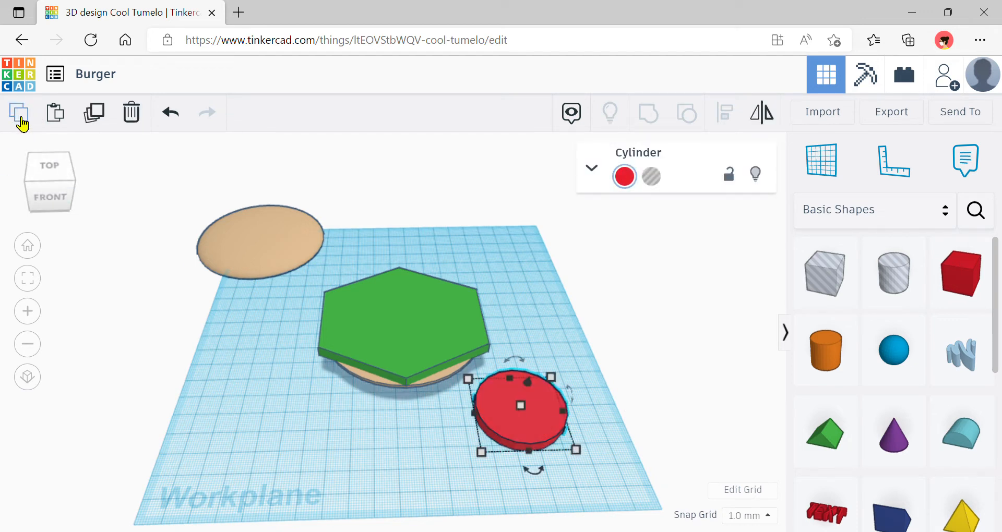
left_click(55, 114)
key("Left")
key("Left")
key("Left")
key("Left")
key("Left")
key("Left")
key("Left")
key("Left")
key("Left")
key("Left")
key("Left")
key("Left")
key("Left")
key("Left")
key("Left")
key("Left")
key("Left")
key("Left")
key("Left")
key("Left")
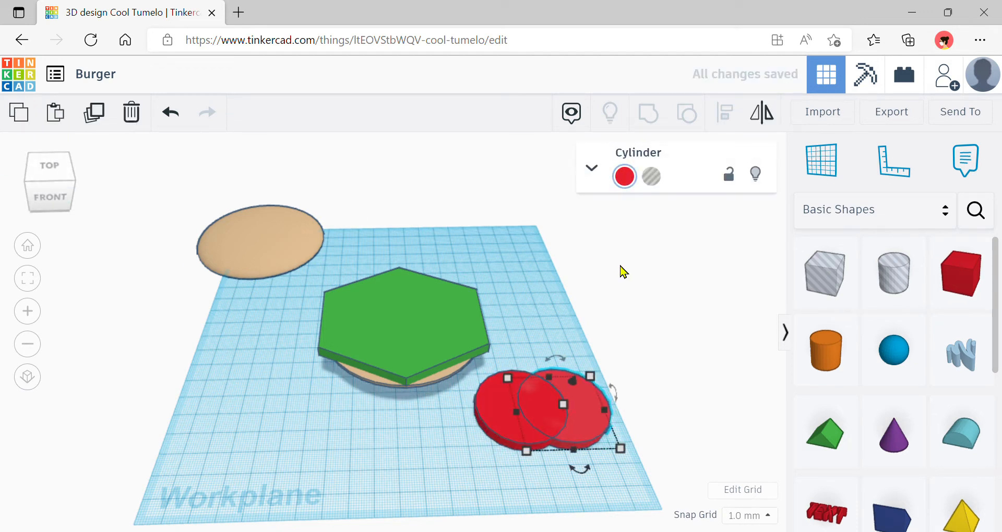
key("Left")
key("Left")
key("Left")
key("Left")
key("Left")
key("Left")
key("Left")
key("Left")
key("Left")
key("Left")
key("Left")
key("Left")
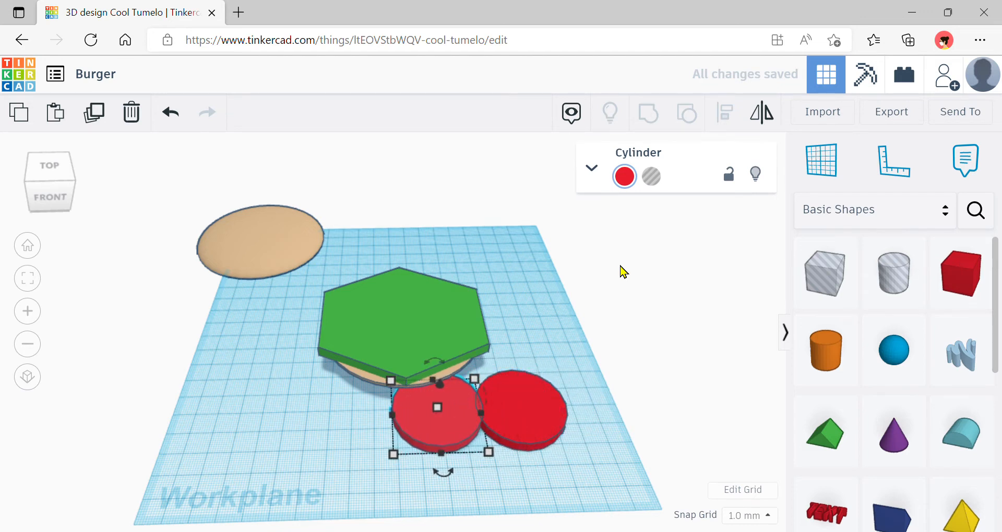
key("Right")
key("Right")
key("Left")
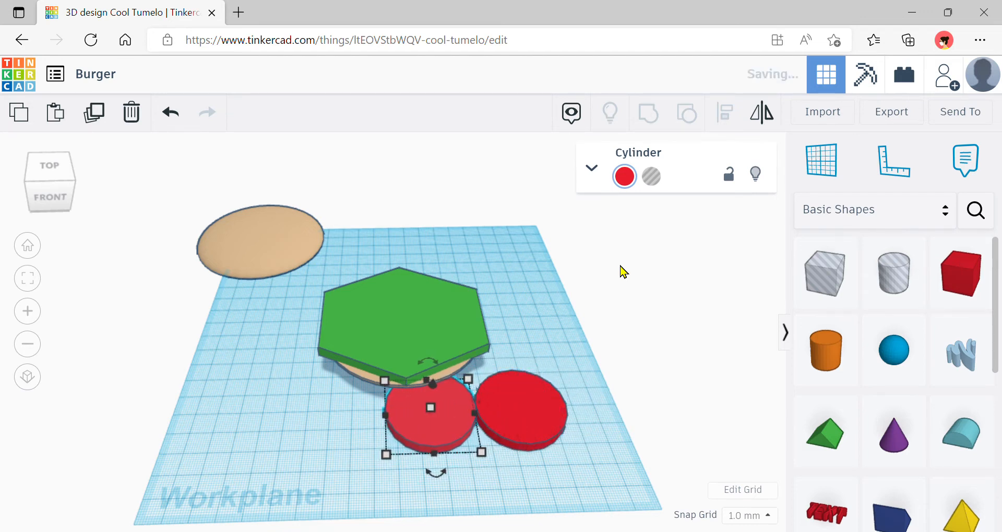
Paste another red cylinder and move it forward so it sits in front of and between the other two.
left_click(52, 118)
key("Down")
key("Down")
key("Down")
key("Down")
key("Down")
key("Down")
key("Down")
key("Down")
key("Down")
key("Down")
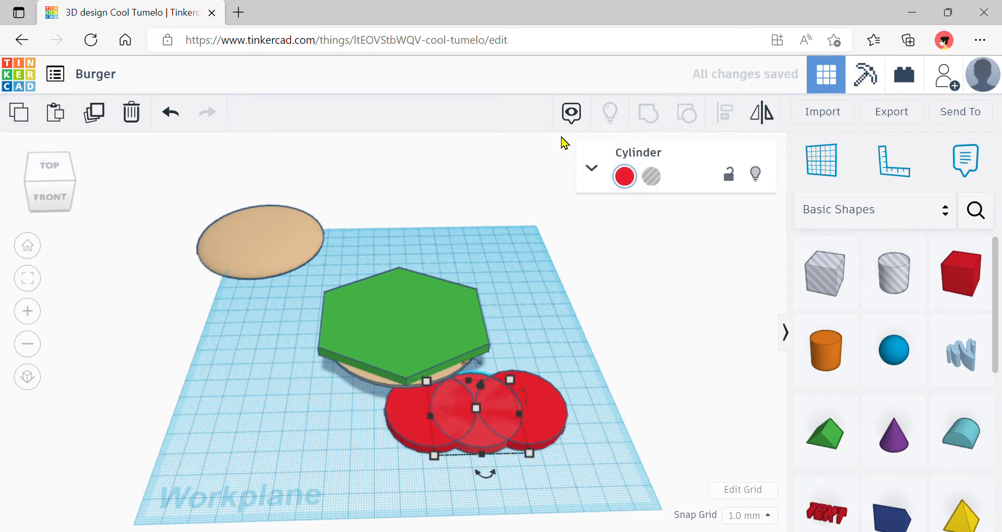
key("Down")
key("Down")
key("Down")
key("Down")
key("Down")
key("Down")
key("Down")
key("Down")
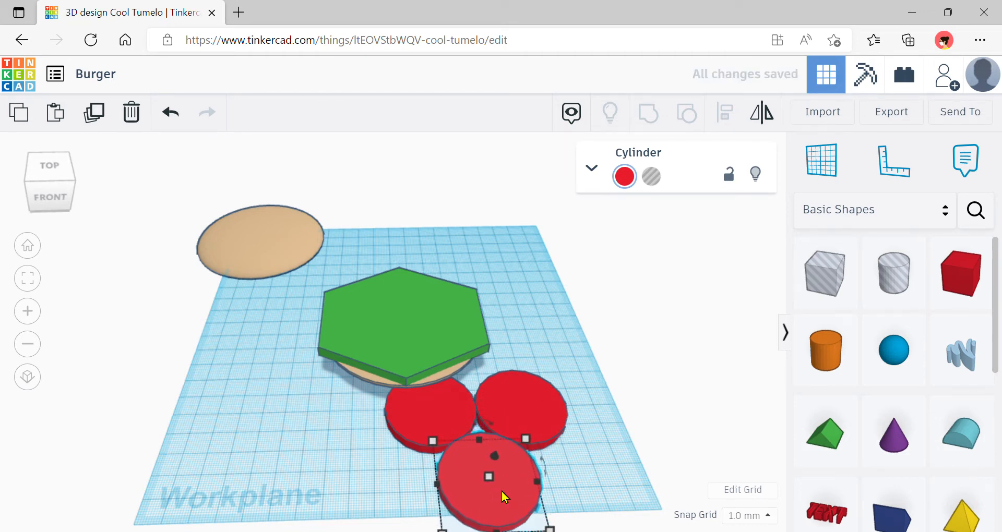
left_click(629, 451)
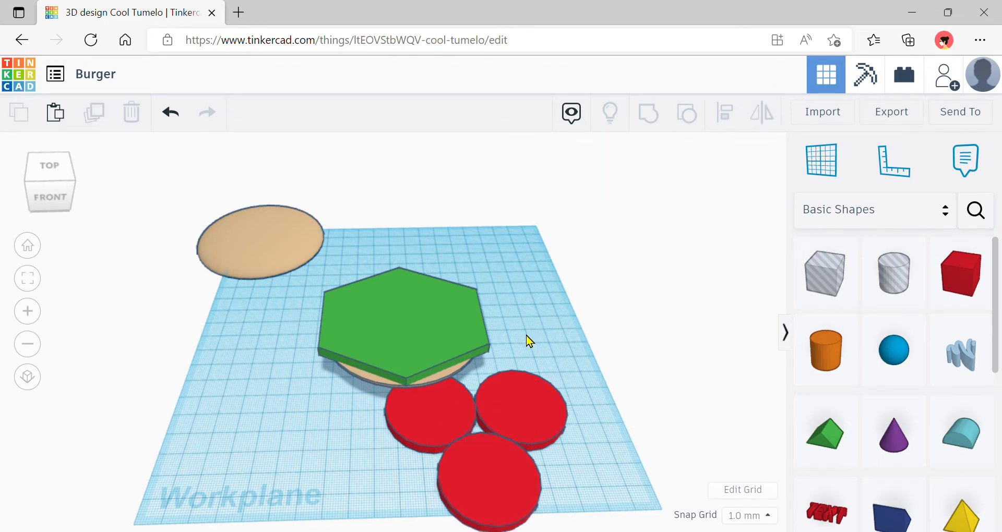
Group the three red cylinders into one shape.
left_click_drag(586, 479, 413, 420)
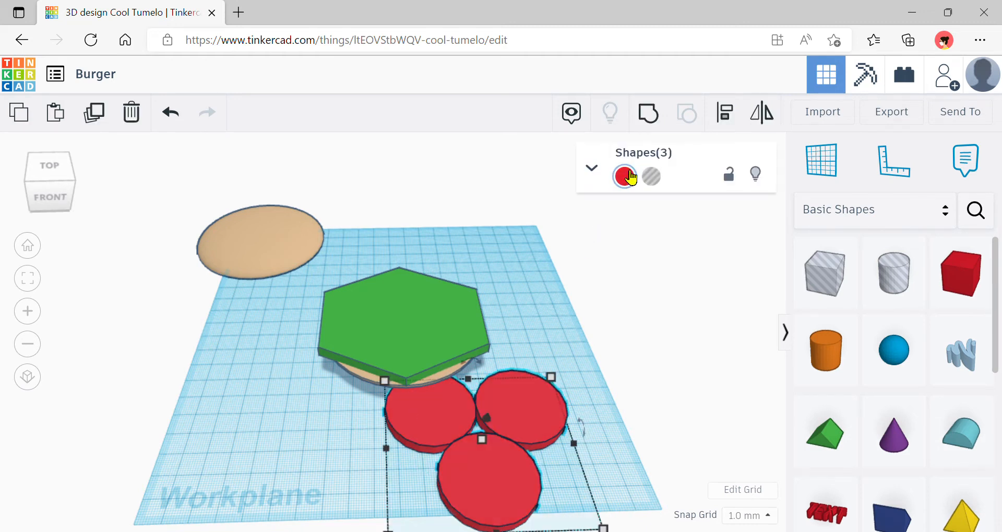
left_click(655, 112)
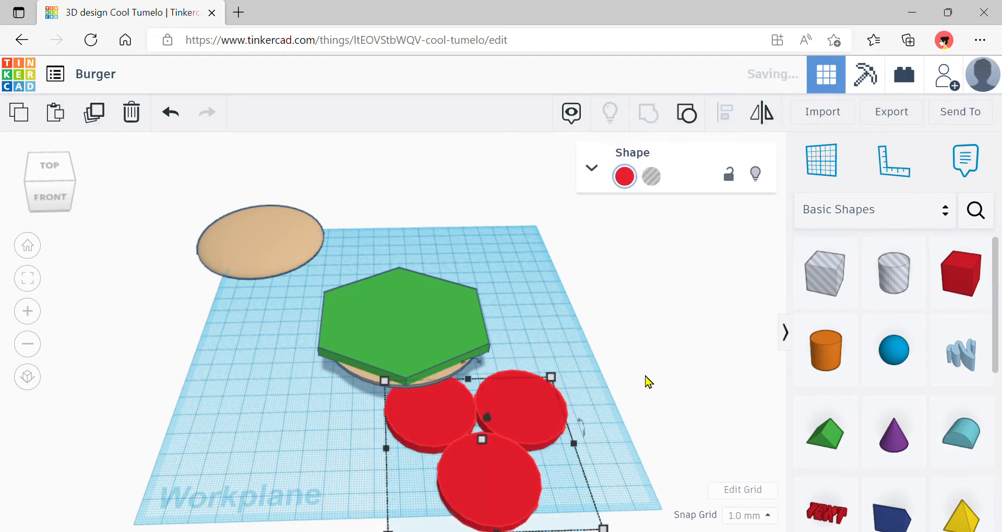
left_click(648, 407)
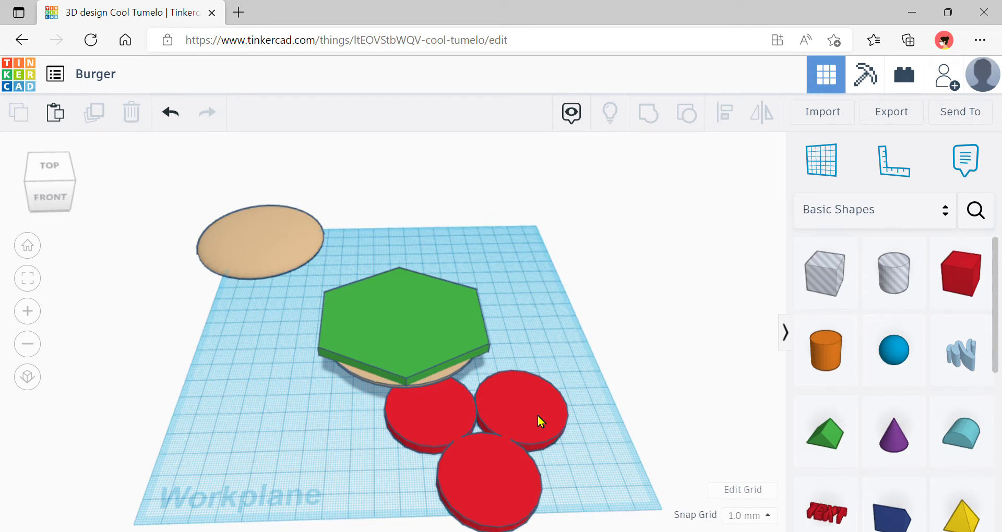
Raise the grouped red tomato slices above the workplane and move them onto the top of the green lettuce.
right_click_drag(537, 415, 541, 379)
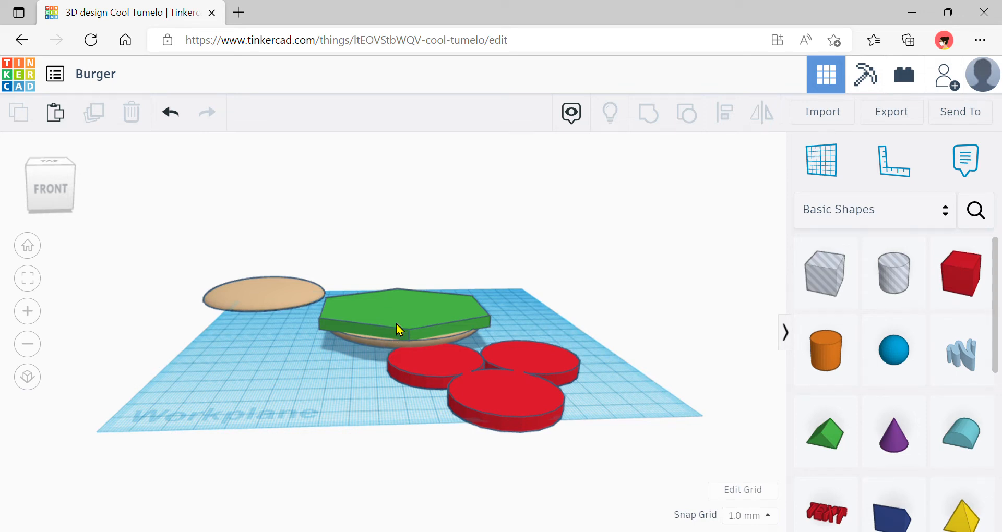
left_click(521, 402)
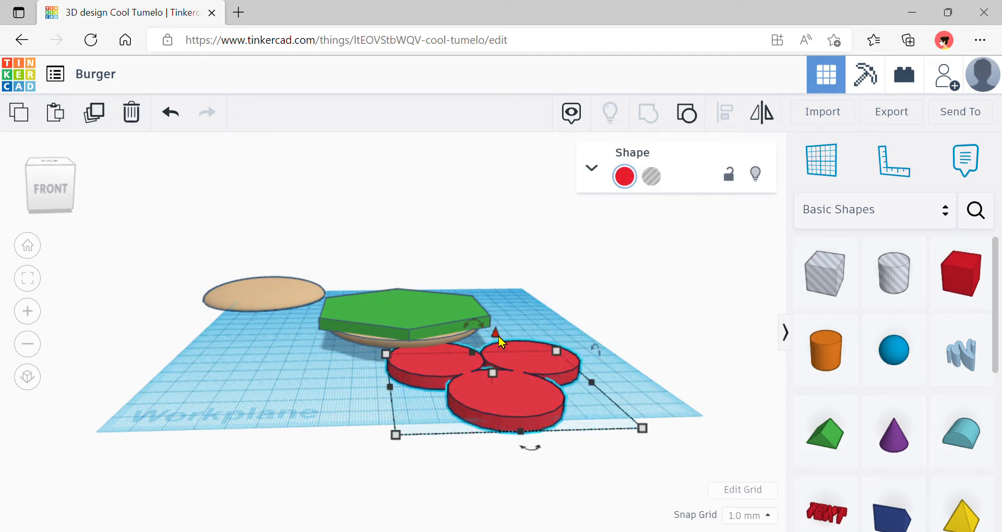
left_click_drag(500, 342, 499, 298)
left_click_drag(529, 354, 424, 310)
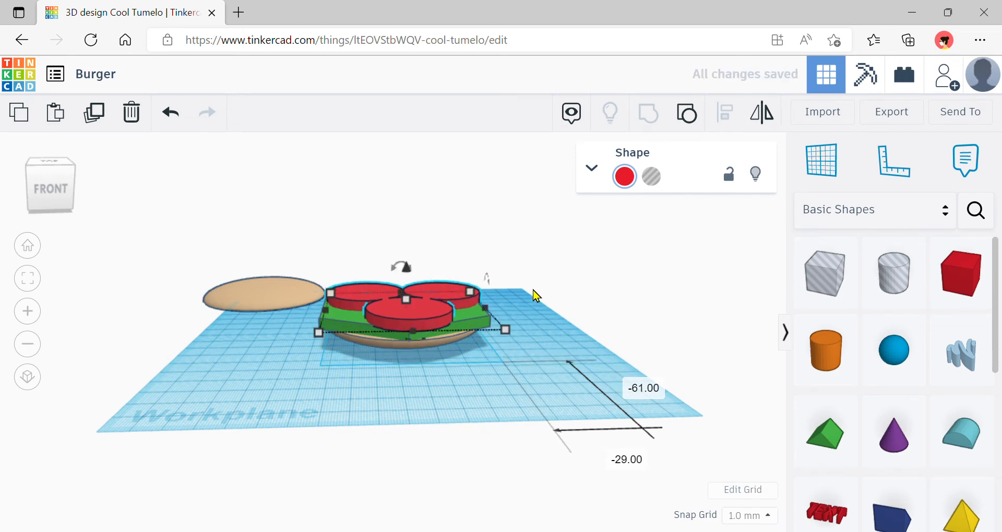
Centre-align the bottom bun, lettuce and tomato slices with each other along both horizontal axes.
right_click_drag(534, 289, 523, 402)
left_click_drag(520, 397, 422, 287)
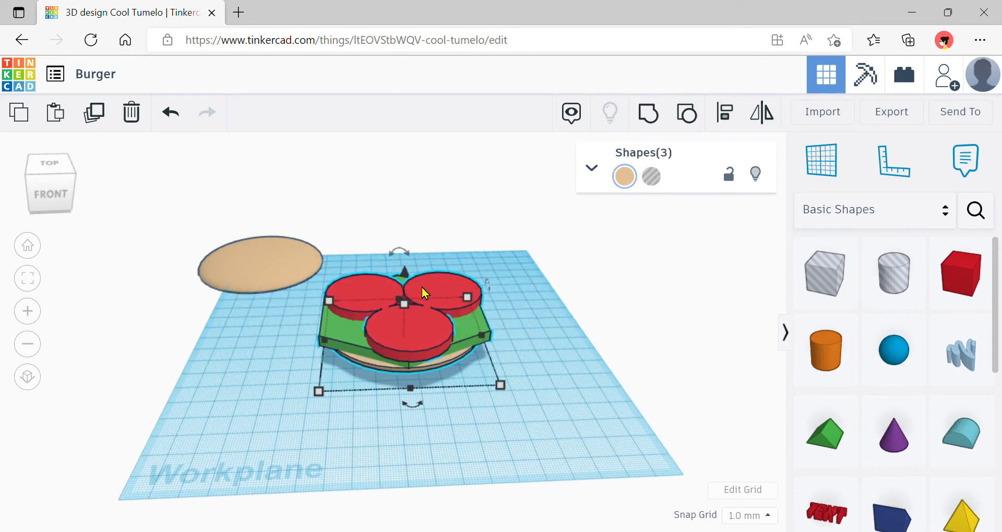
left_click(727, 115)
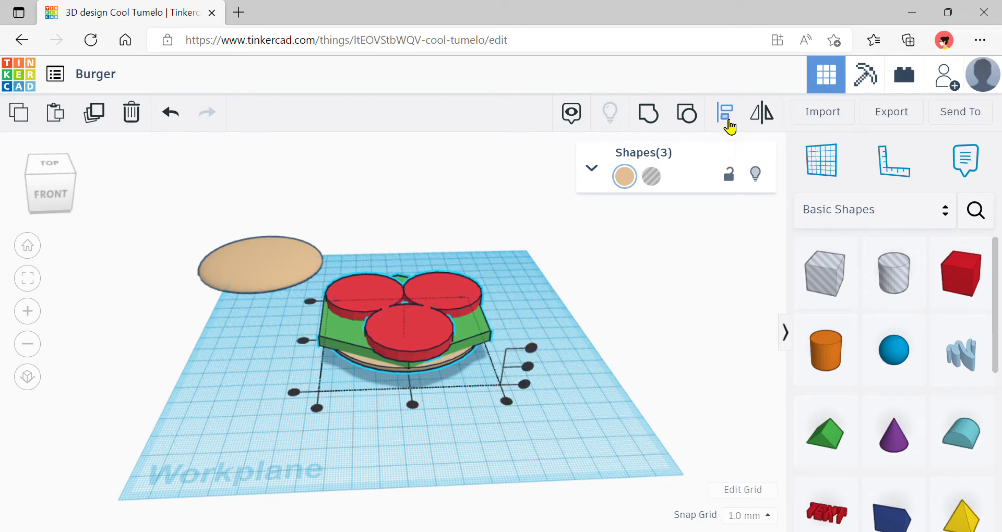
left_click(304, 342)
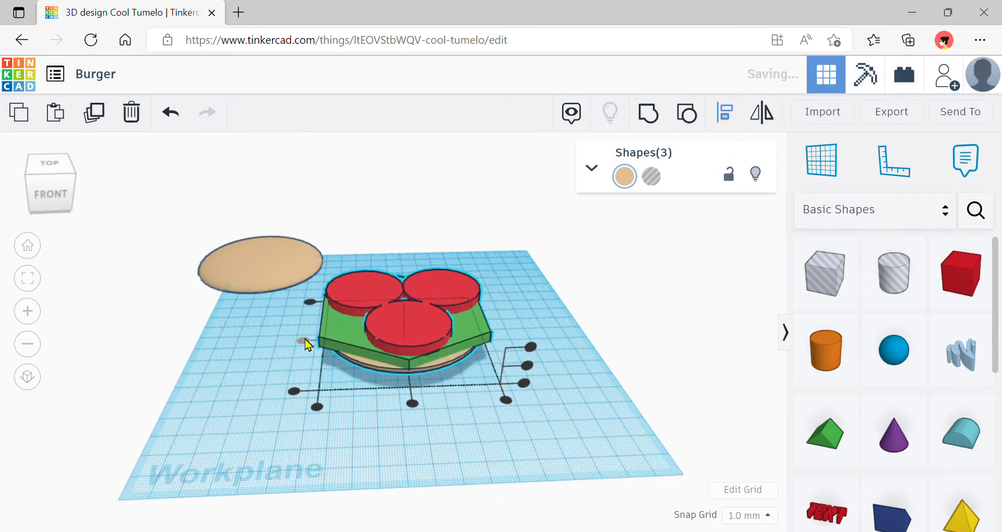
left_click(413, 403)
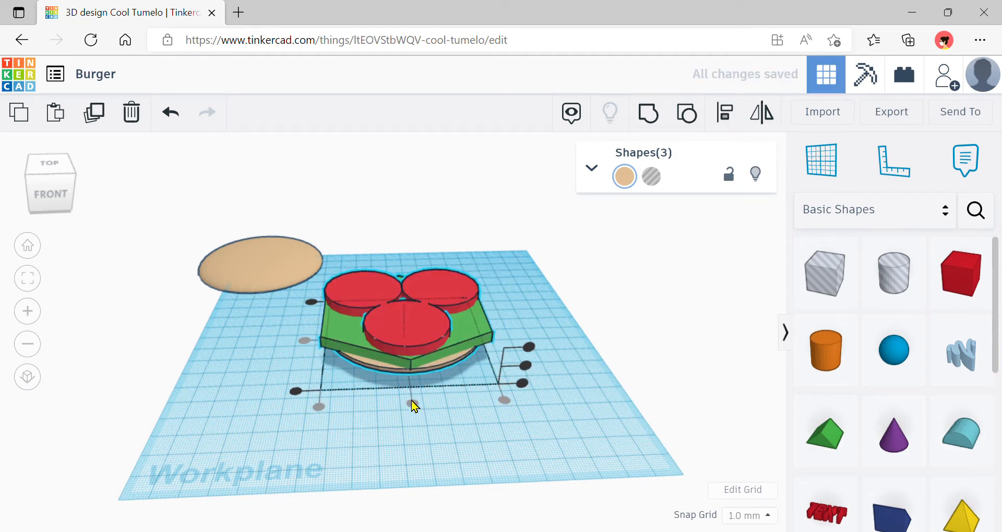
right_click_drag(411, 399, 409, 440)
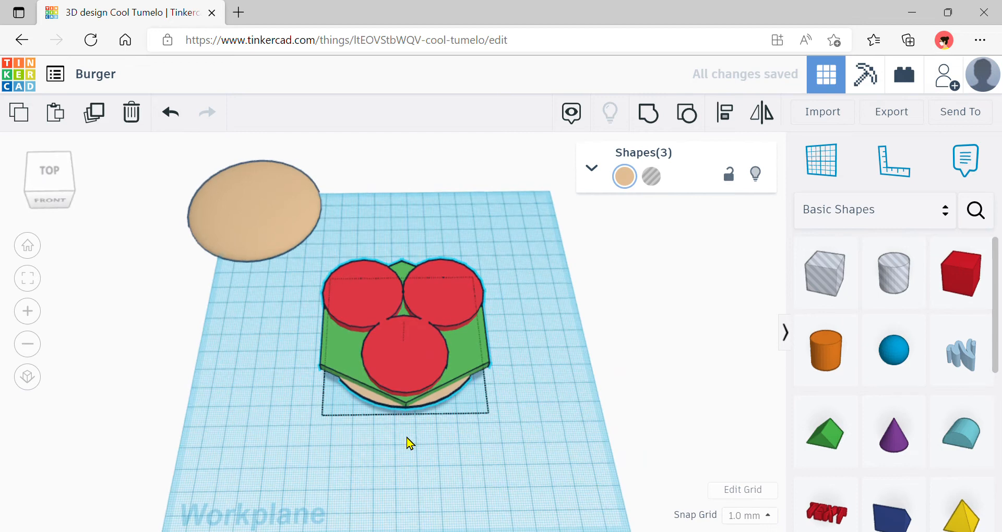
left_click(557, 453)
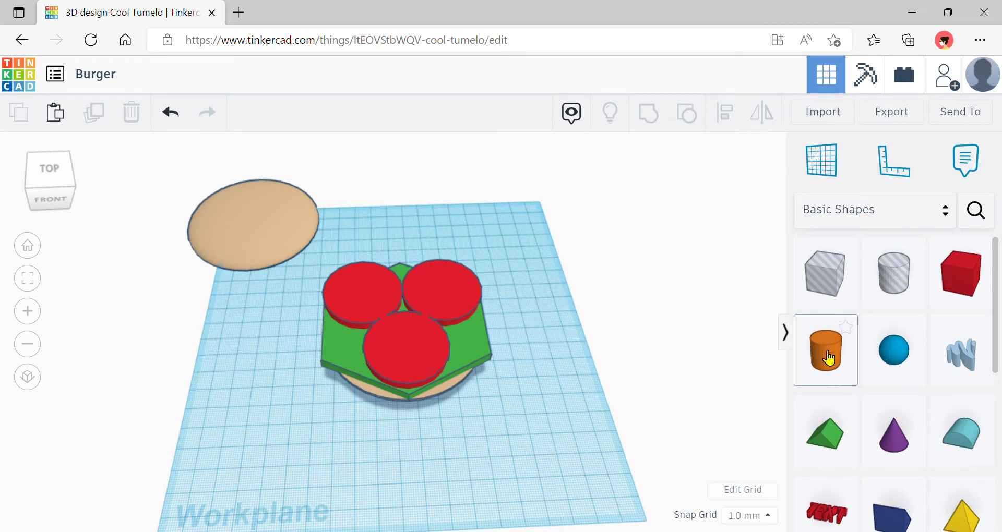
Add a cylinder beside the burger stack and set its width and length to 80 mm each.
left_click_drag(831, 362, 512, 399)
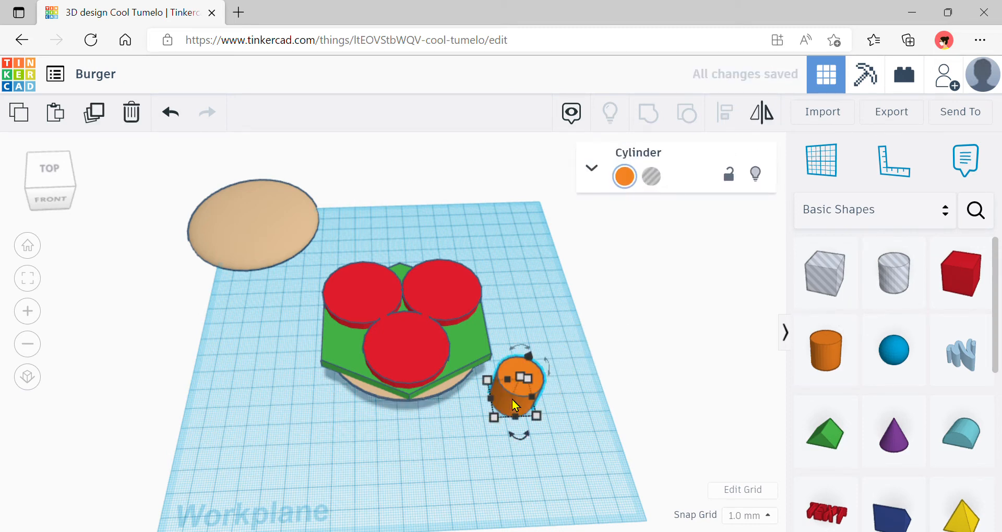
right_click_drag(512, 399, 513, 385)
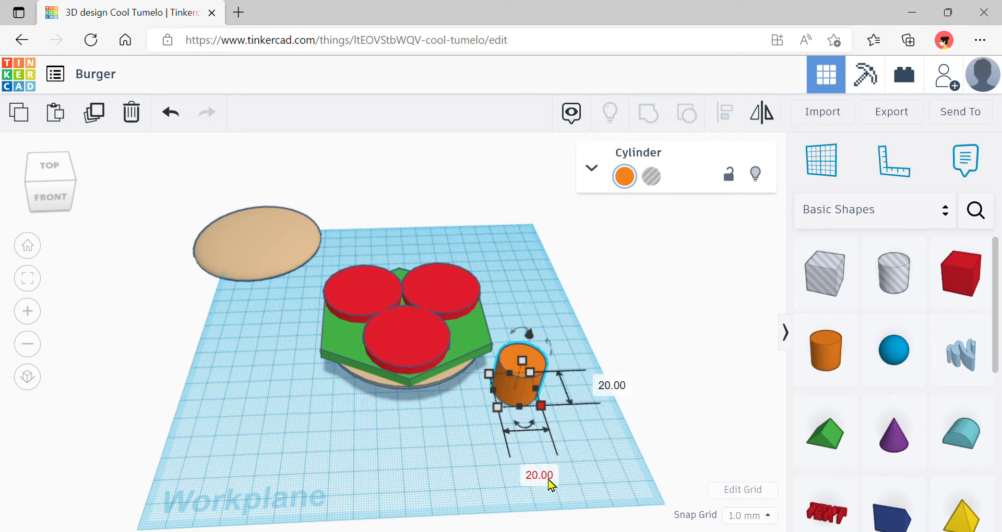
left_click(558, 488)
type("80")
key("Return")
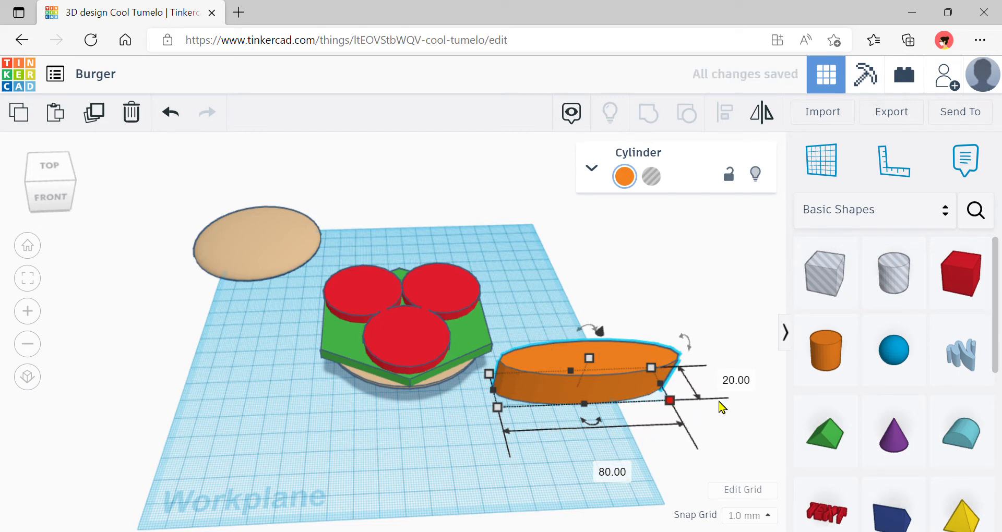
left_click(743, 384)
type("80")
key("Return")
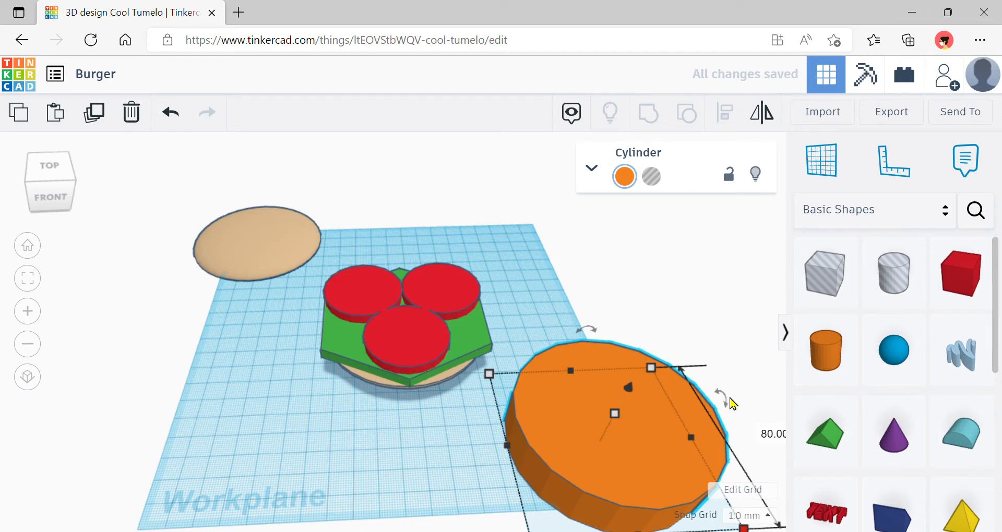
Set the large cylinder's height to 10 mm and colour it with the dark brown preset.
mouse_move(730, 405)
mouse_move(616, 421)
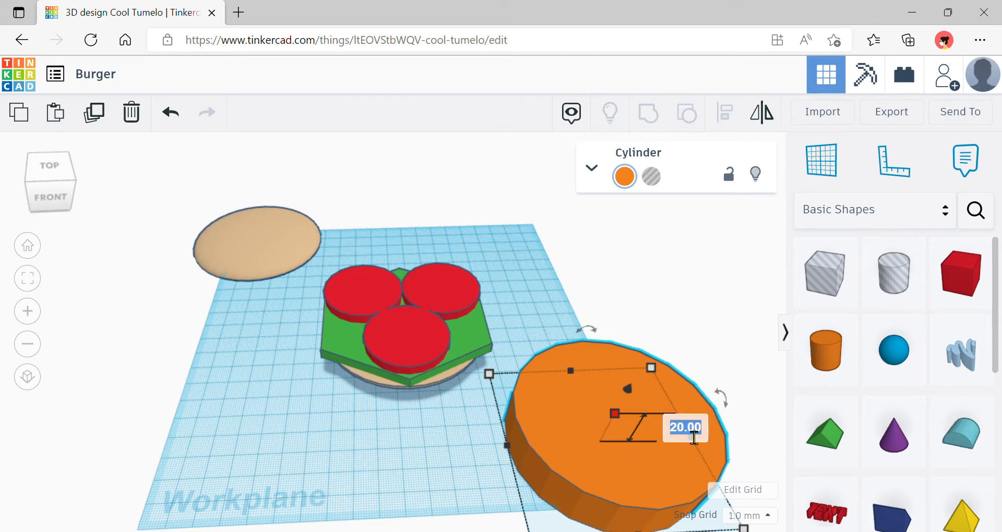
type("10")
key("Return")
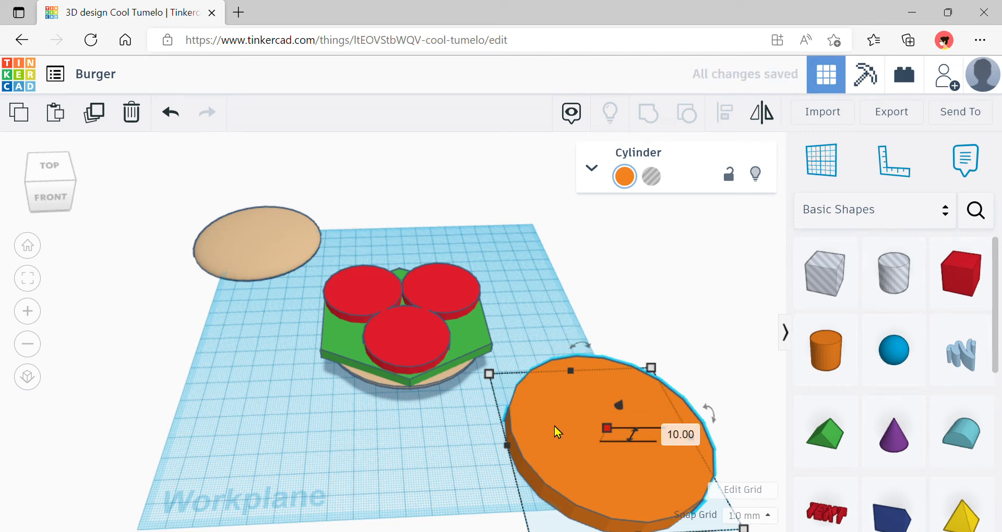
left_click(625, 180)
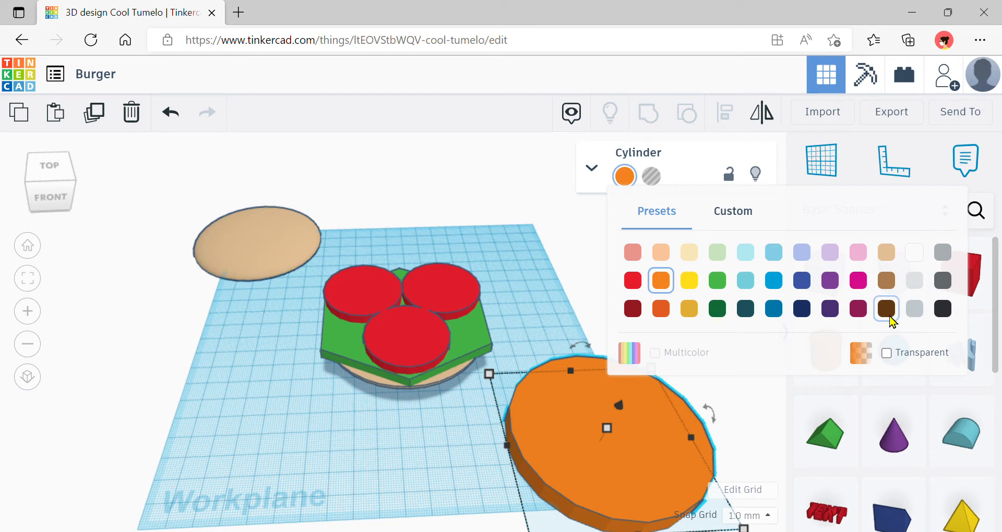
left_click(890, 317)
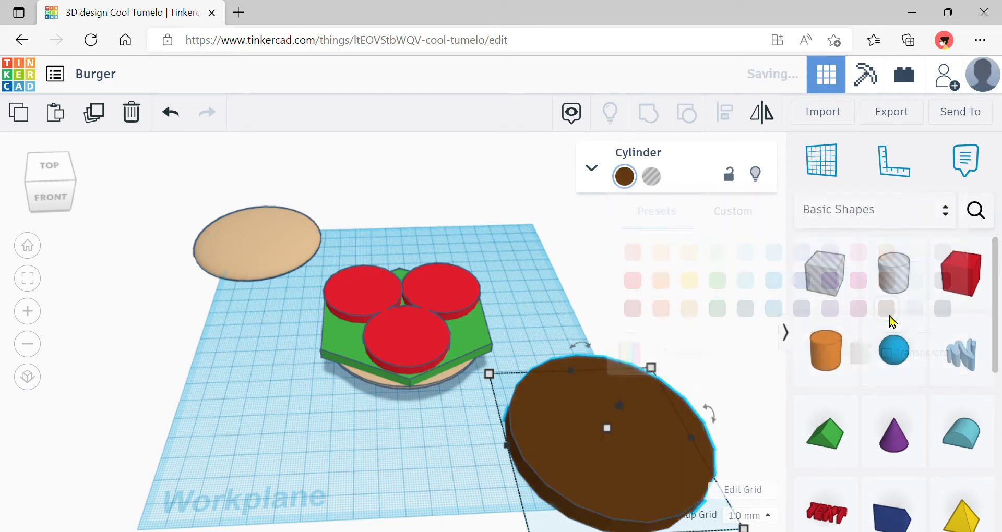
Raise the brown patty cylinder 20 mm above the workplane and move it onto the tomato slices.
left_click_drag(631, 478, 577, 419)
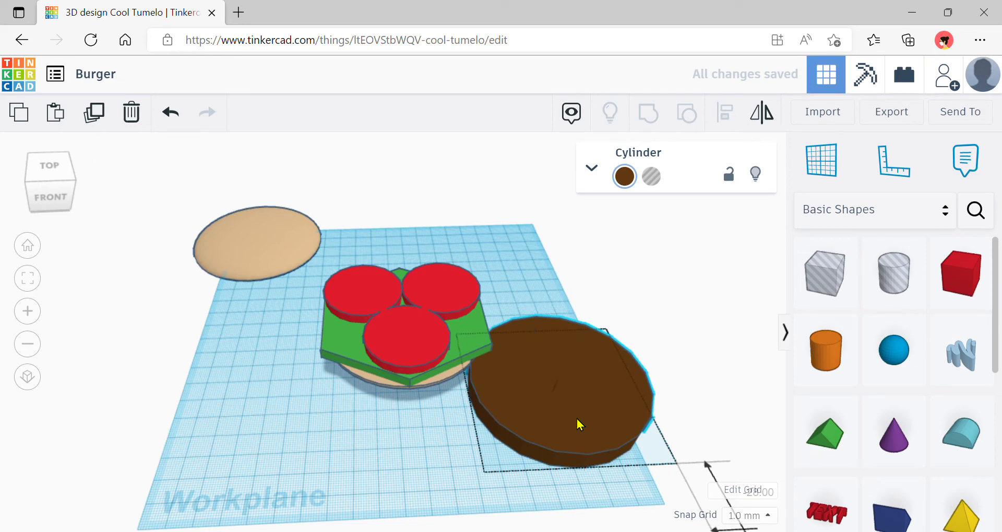
right_click_drag(577, 418, 580, 387)
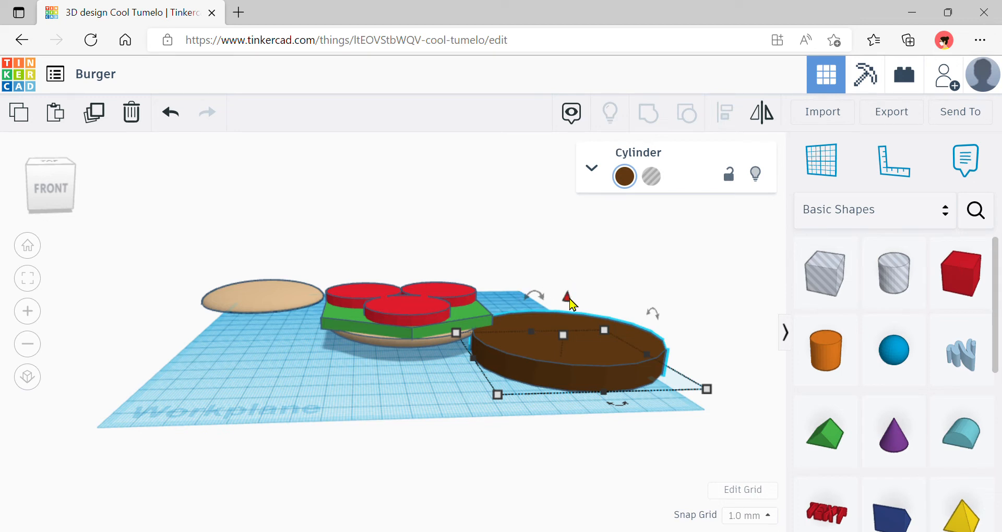
left_click_drag(572, 303, 571, 259)
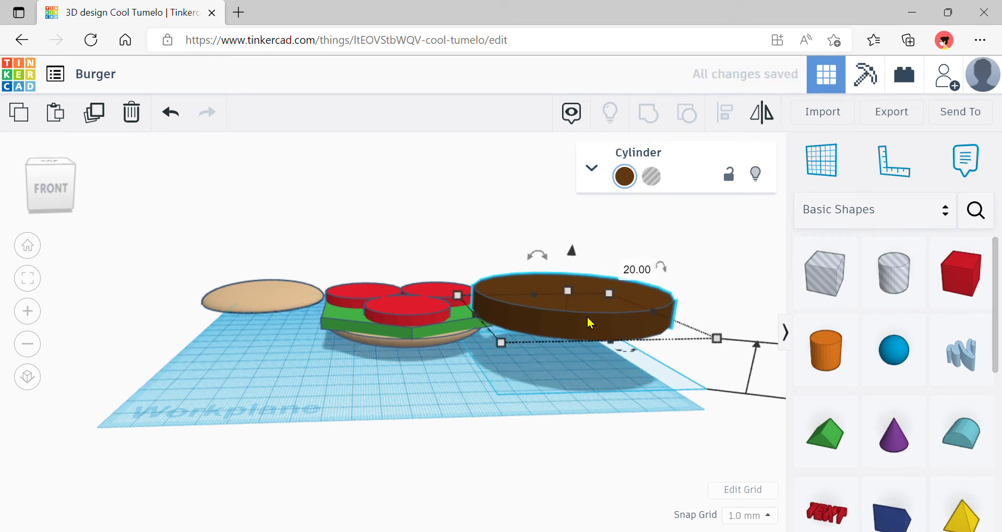
left_click_drag(608, 311, 411, 291)
left_click_drag(412, 291, 419, 291)
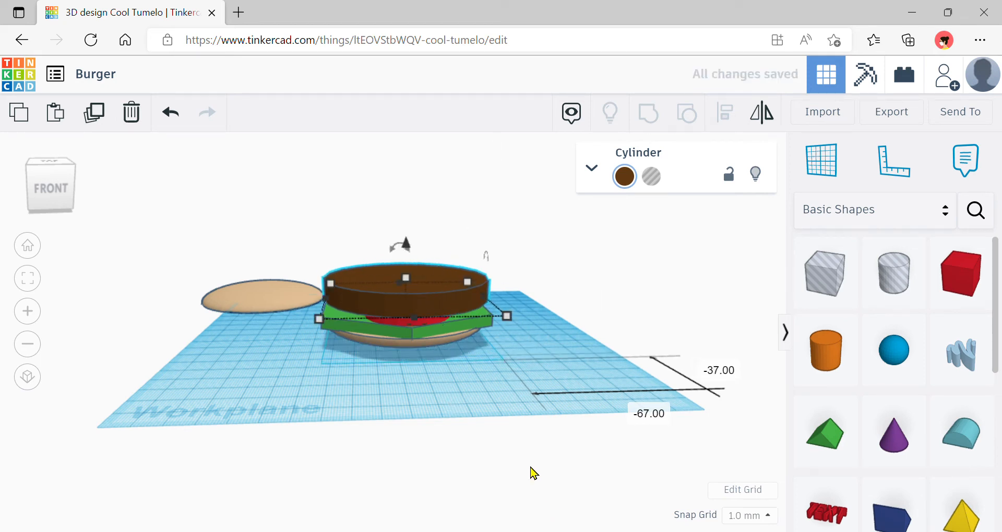
left_click(503, 431)
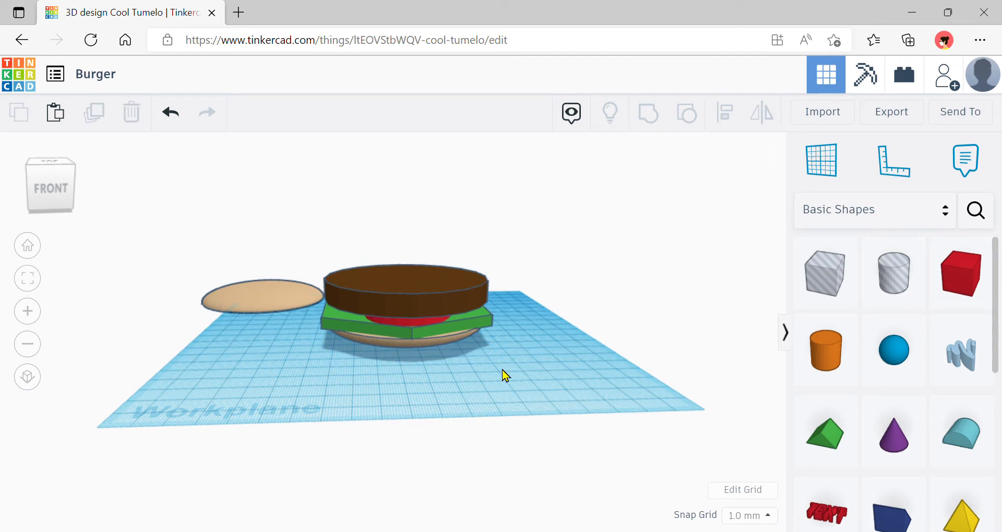
Centre-align the patty, tomato slices, lettuce and bottom bun along both horizontal axes.
left_click_drag(509, 358, 380, 236)
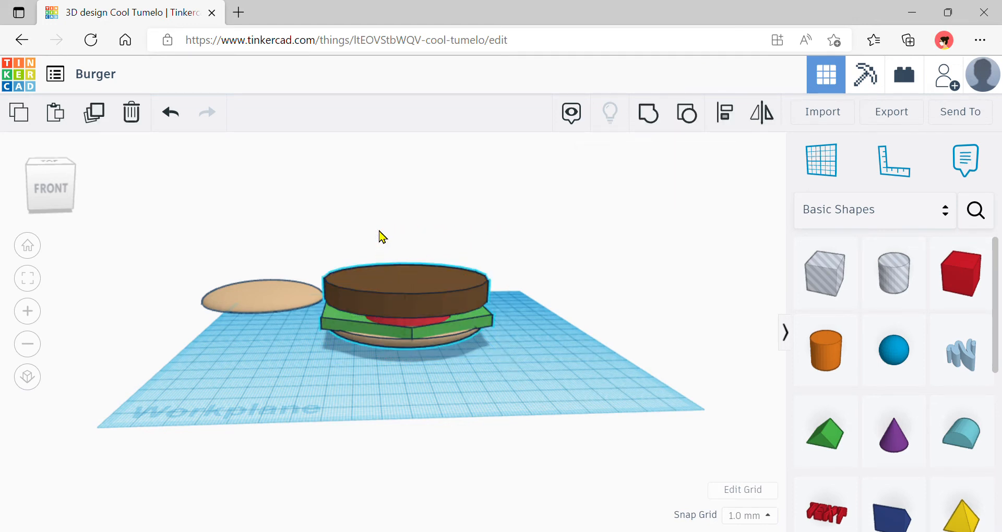
left_click(727, 116)
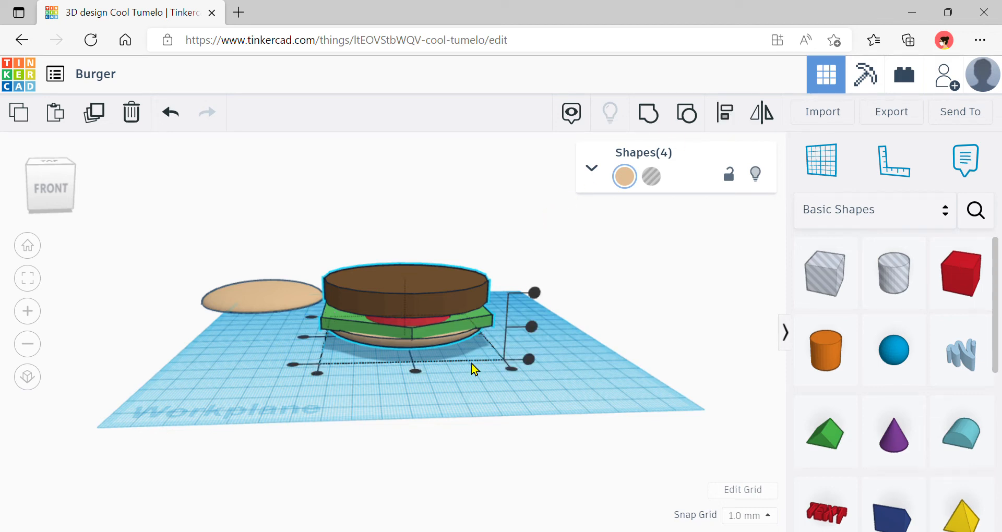
right_click_drag(471, 363, 472, 403)
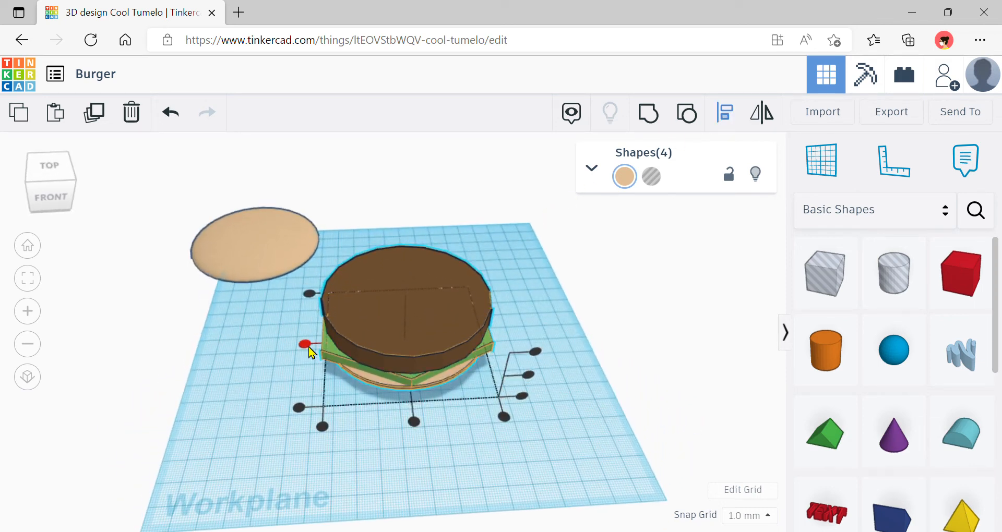
left_click(309, 347)
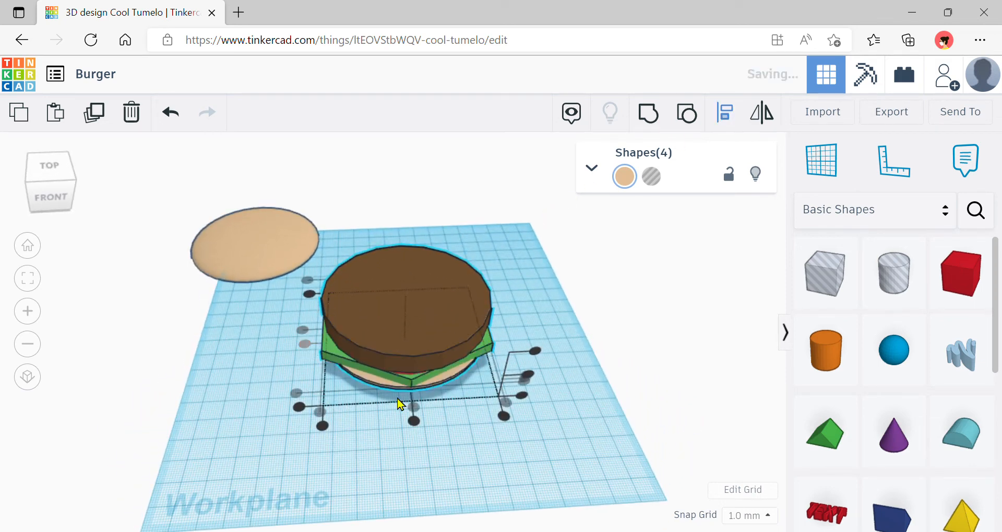
left_click(415, 418)
mouse_move(418, 418)
right_mouse_down()
mouse_move(434, 348)
mouse_move(434, 414)
mouse_move(421, 412)
right_mouse_up()
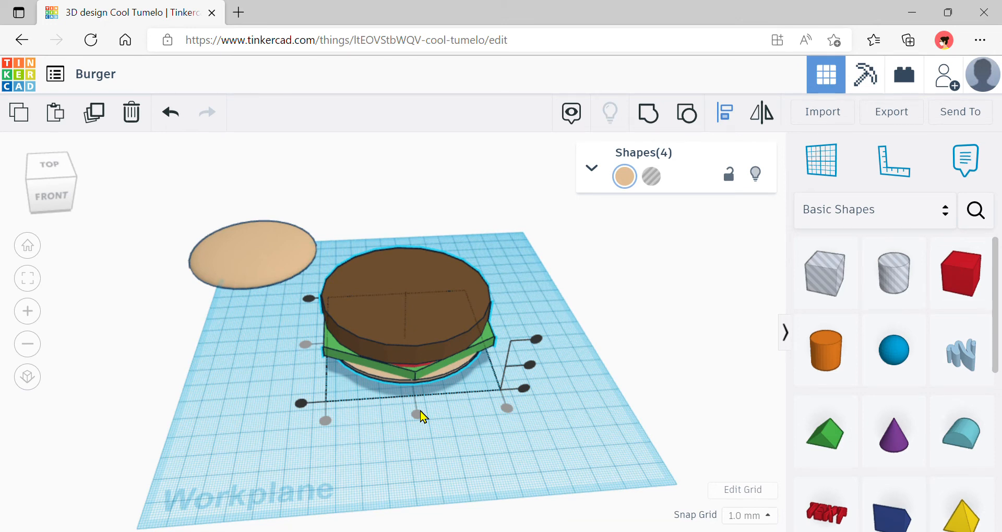
Add a box beside the burger stack and set its width and length to 75 mm each.
left_click(950, 284)
left_click_drag(951, 284, 277, 386)
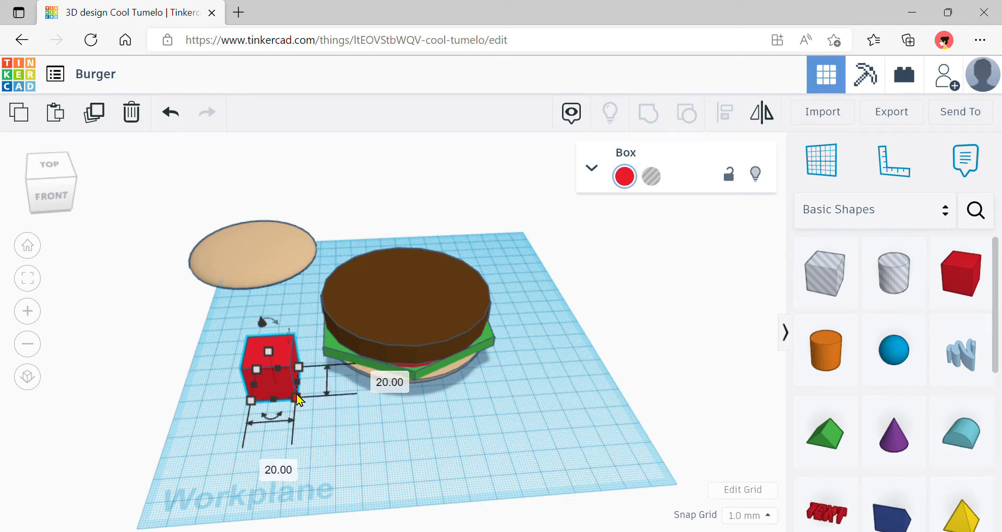
left_click(282, 471)
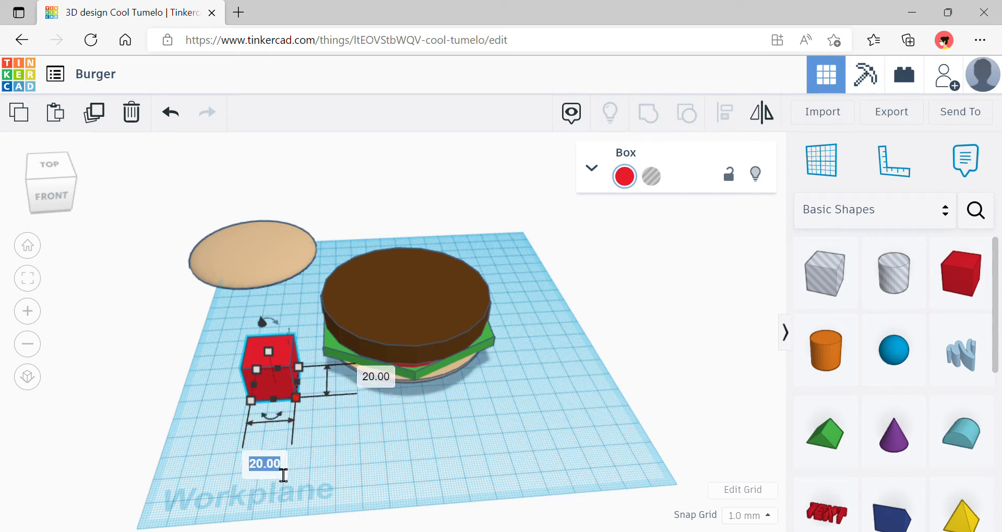
type("75")
key("Return")
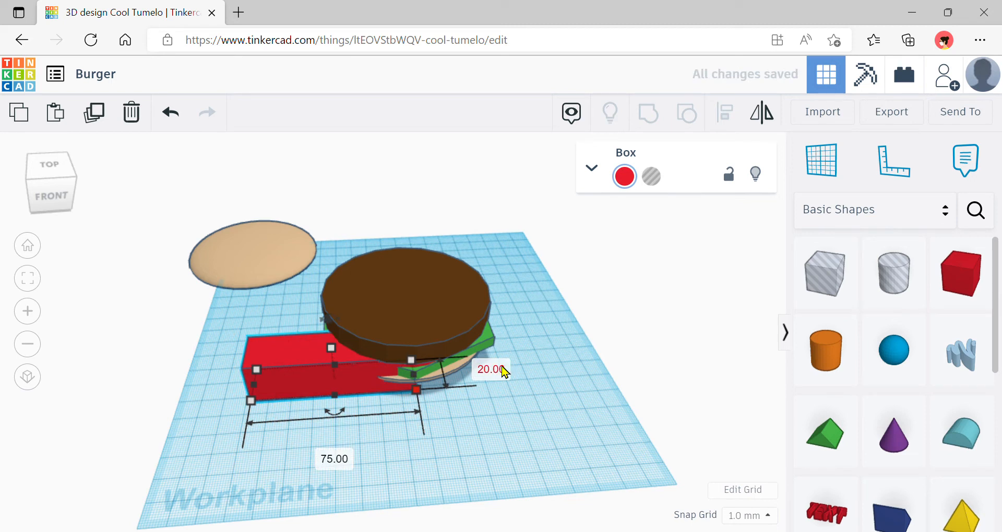
left_click(509, 376)
type("75")
key("Return")
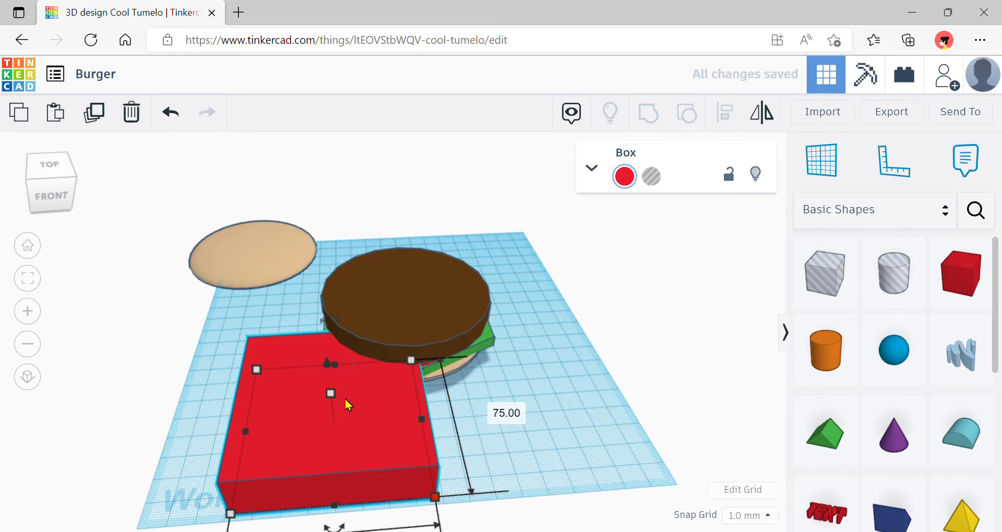
Set the box's height to 5 mm and colour it with the bright yellow preset.
mouse_move(329, 398)
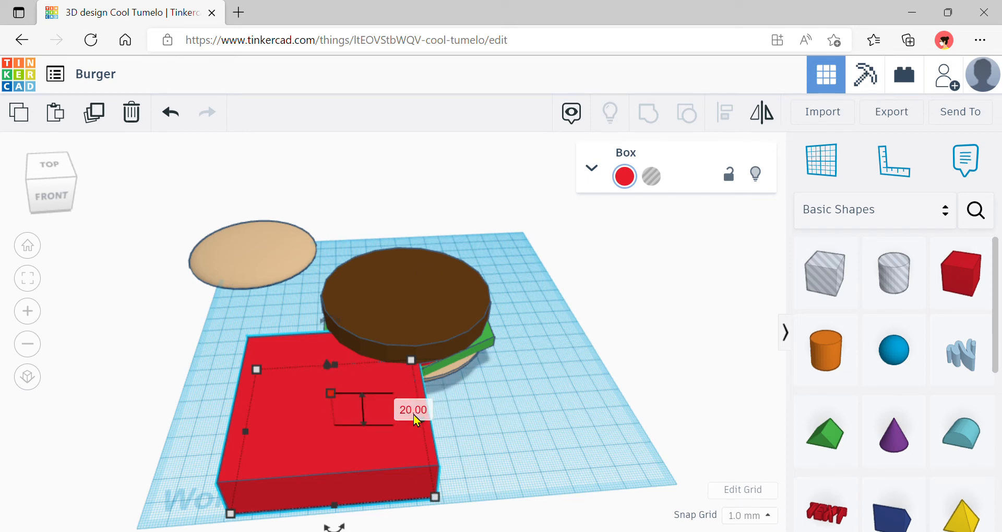
type("5")
key("Return")
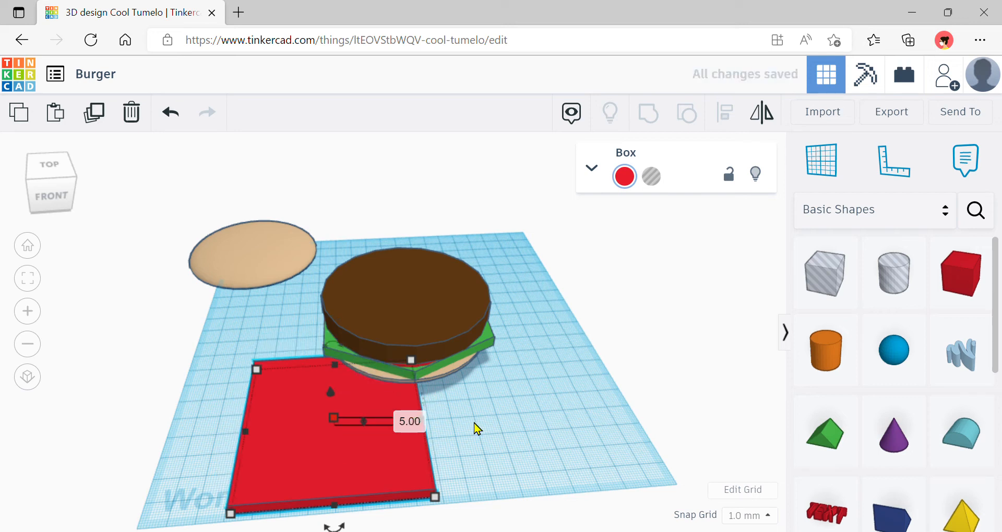
left_click(624, 177)
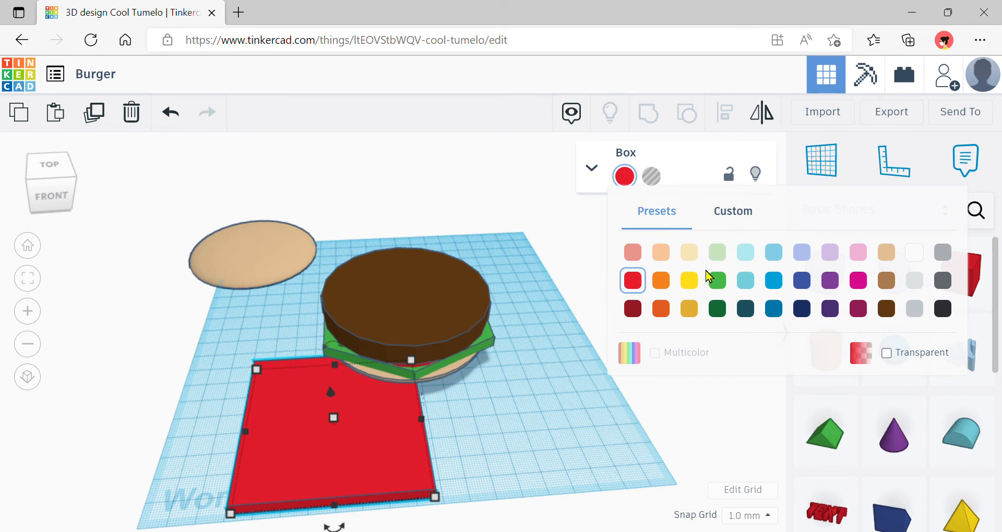
left_click(689, 285)
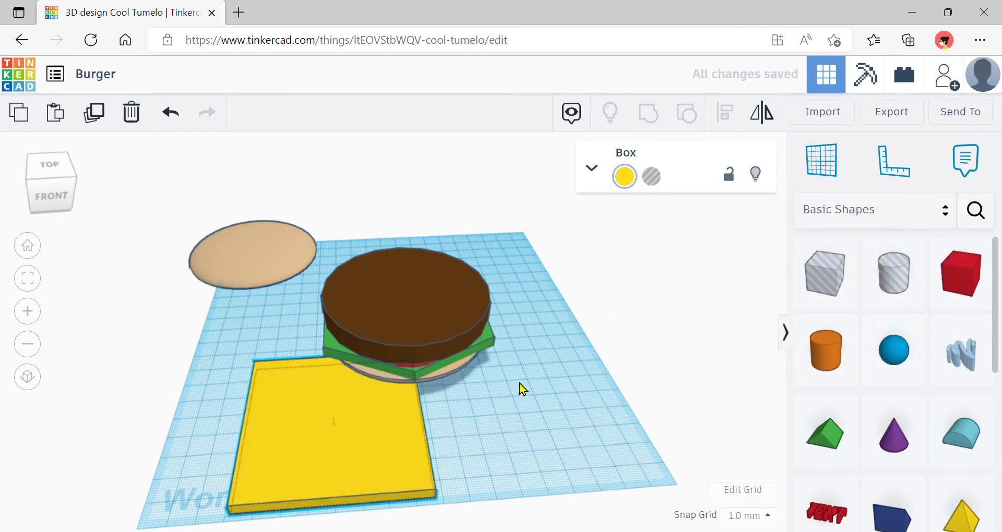
Raise the yellow cheese box above the patty's height and move it over the burger stack.
right_click_drag(520, 388, 522, 360)
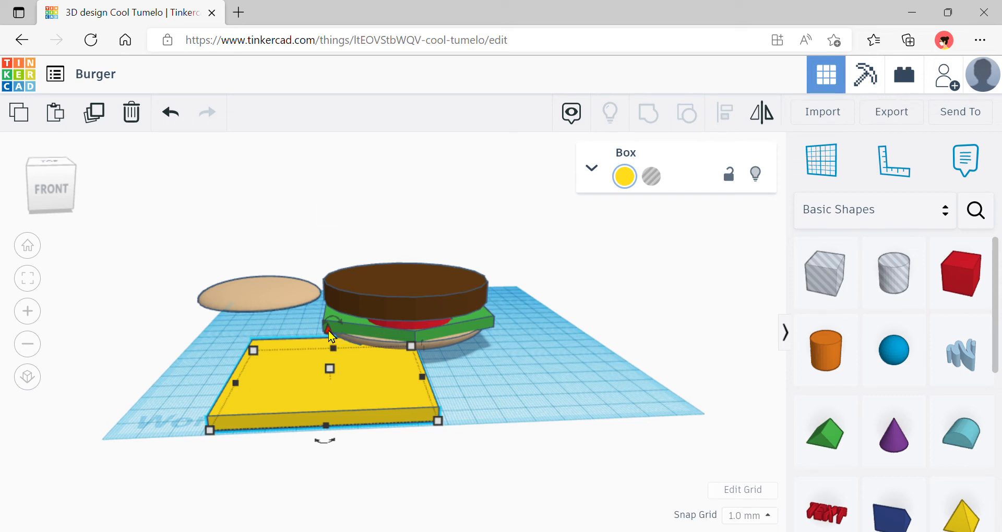
left_click_drag(328, 331, 332, 260)
left_click_drag(263, 331, 374, 291)
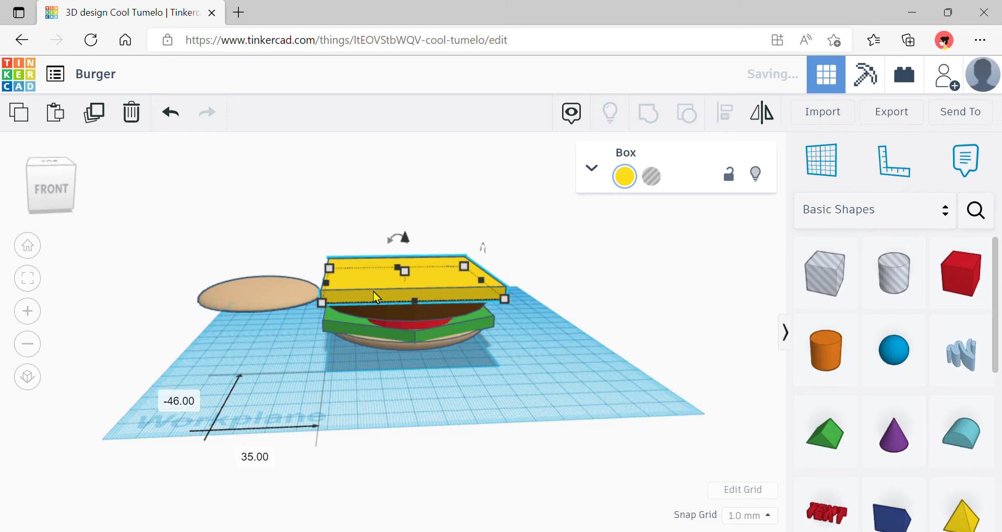
Centre-align the cheese slice with the patty, tomato slices, lettuce and bottom bun along both horizontal axes.
left_click(567, 414)
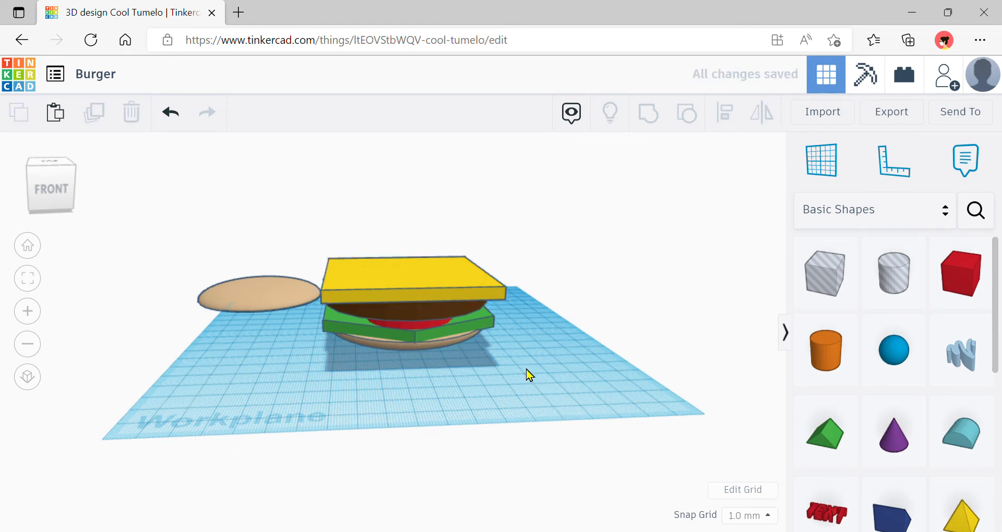
left_click_drag(524, 361, 382, 230)
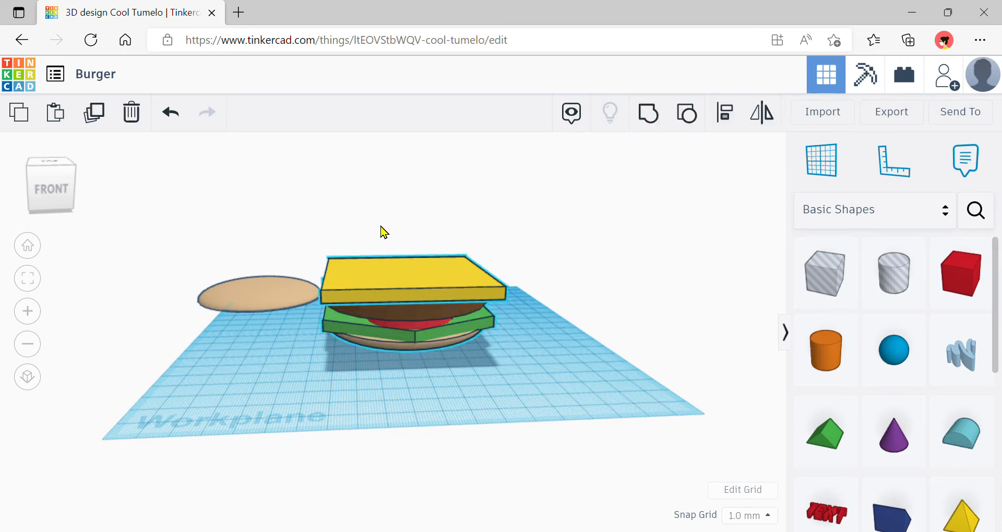
left_click(723, 115)
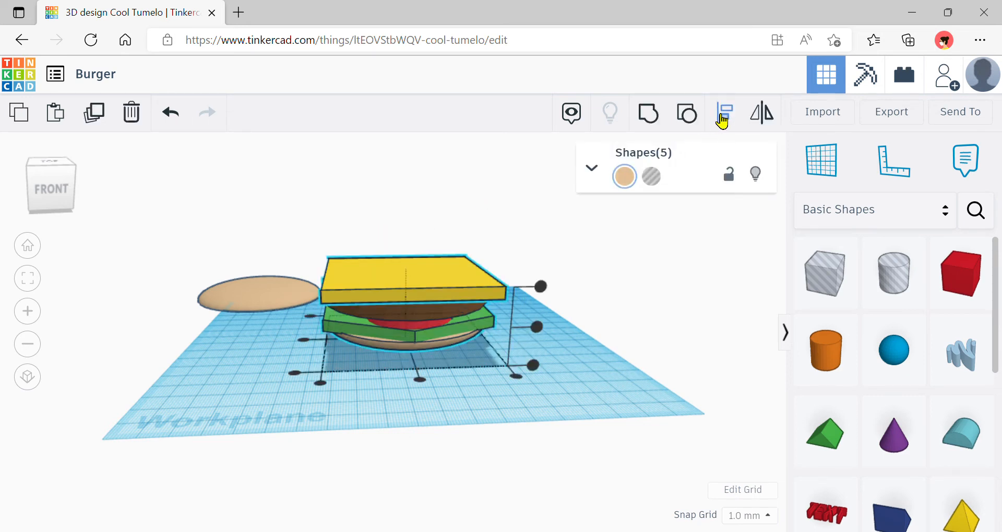
right_click_drag(308, 337, 308, 362)
left_click(306, 346)
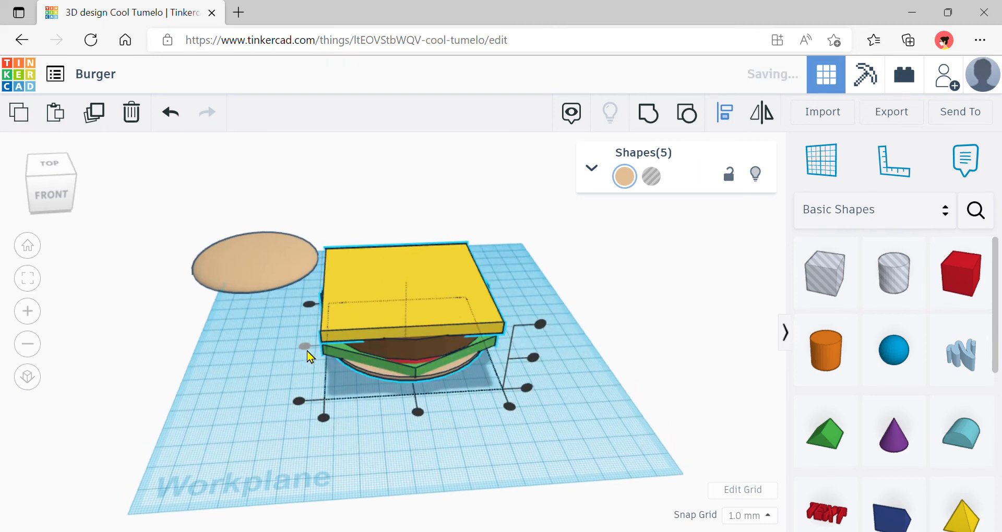
left_click(418, 414)
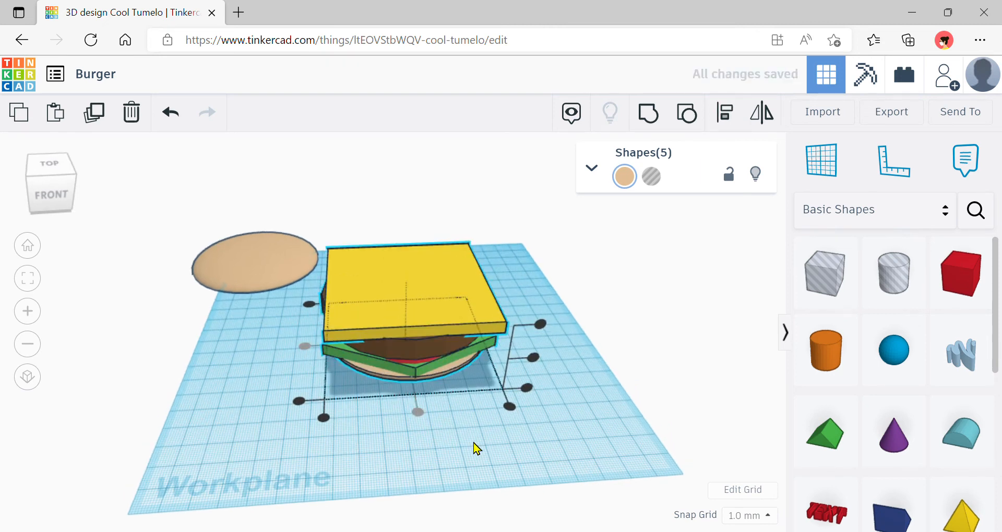
Add a Scribble shape in front of the burger and draw a diagonal zigzag about 29 mm wide and 31 mm long.
right_click_drag(475, 448, 454, 503)
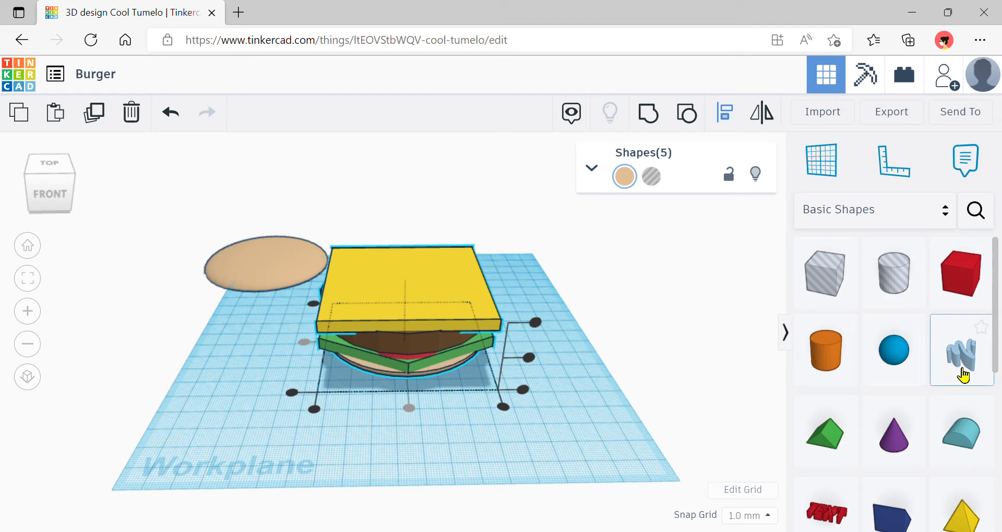
mouse_move(962, 370)
left_mouse_down()
mouse_move(713, 336)
mouse_move(504, 418)
mouse_move(440, 414)
left_mouse_up()
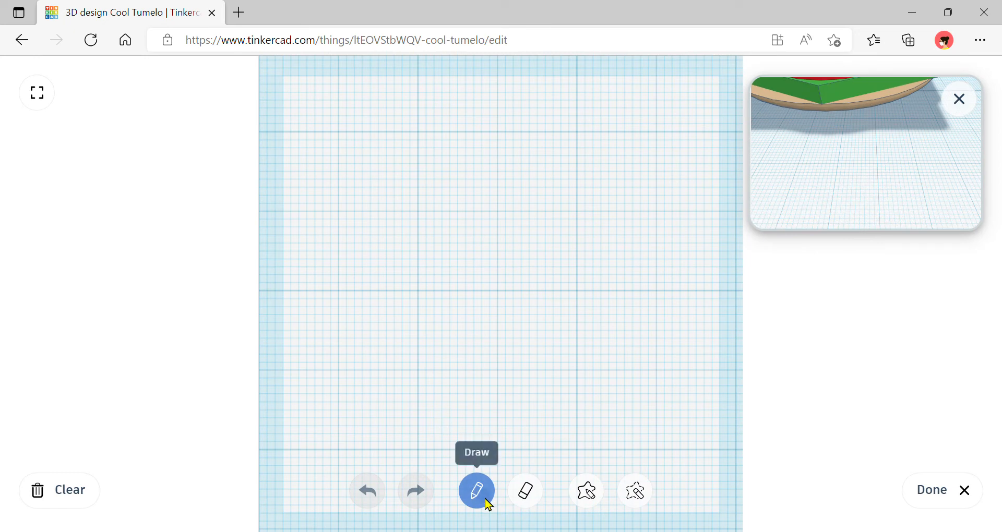
mouse_move(361, 258)
left_mouse_down()
mouse_move(468, 159)
mouse_move(354, 340)
mouse_move(470, 234)
mouse_move(483, 244)
mouse_move(403, 369)
mouse_move(537, 255)
mouse_move(552, 254)
mouse_move(461, 386)
mouse_move(543, 305)
mouse_move(550, 319)
mouse_move(519, 365)
left_mouse_up()
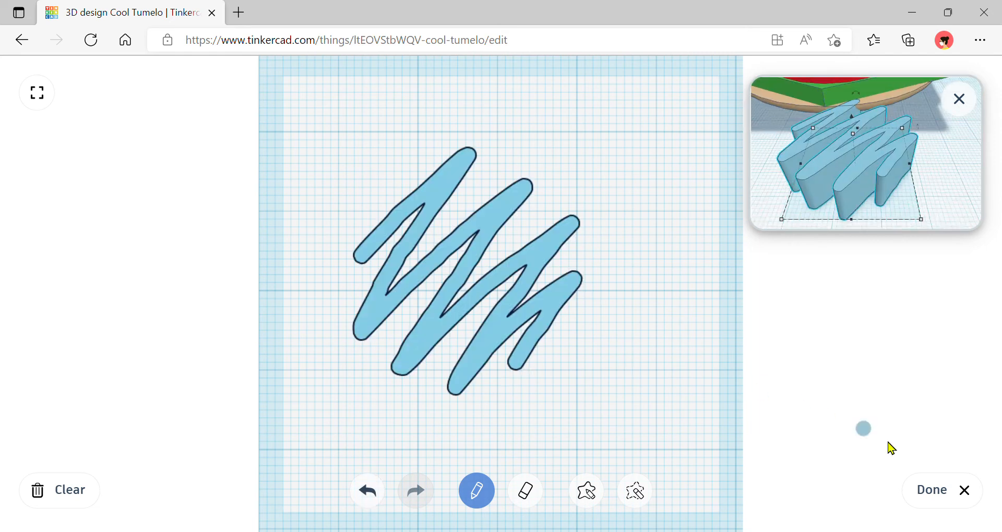
left_click(932, 502)
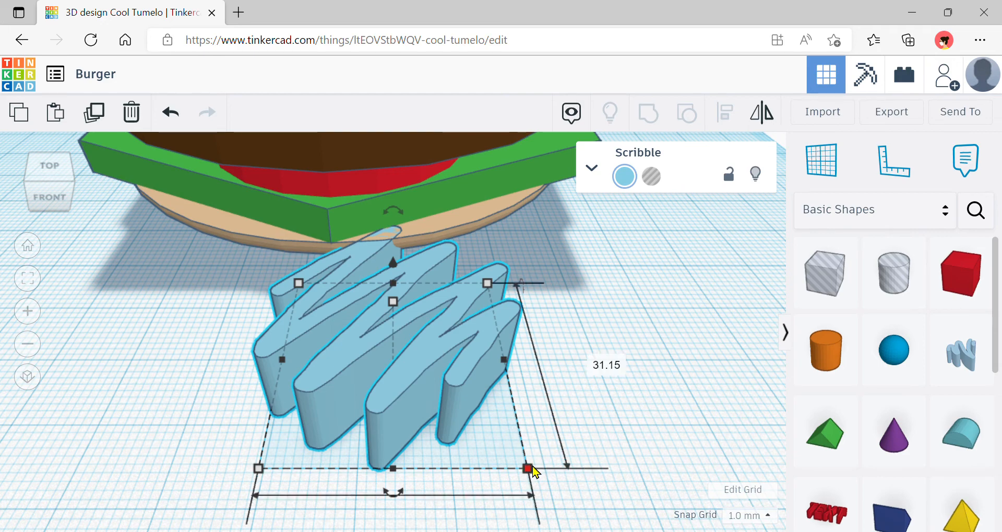
Set the zigzag scribble's width and length to 80 mm each.
scroll(532, 472, "down", 3)
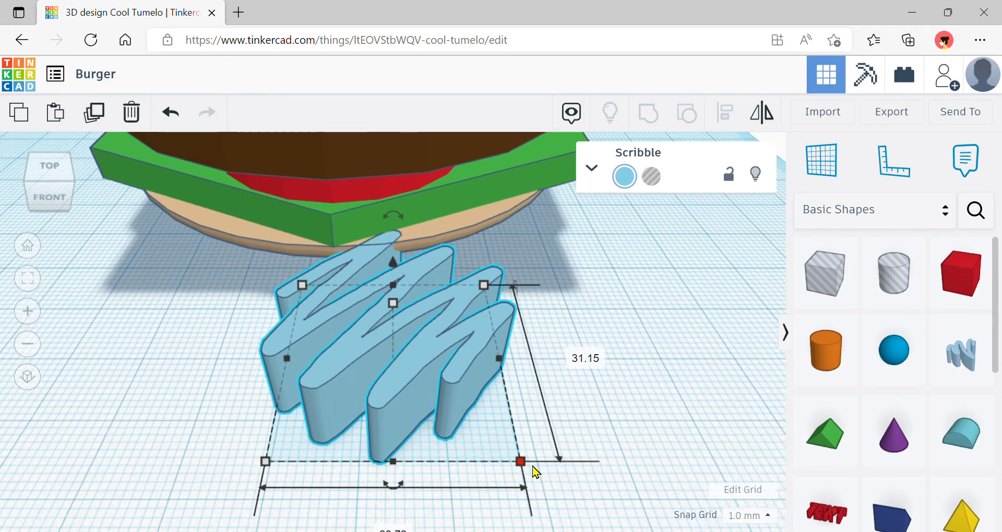
left_click(399, 503)
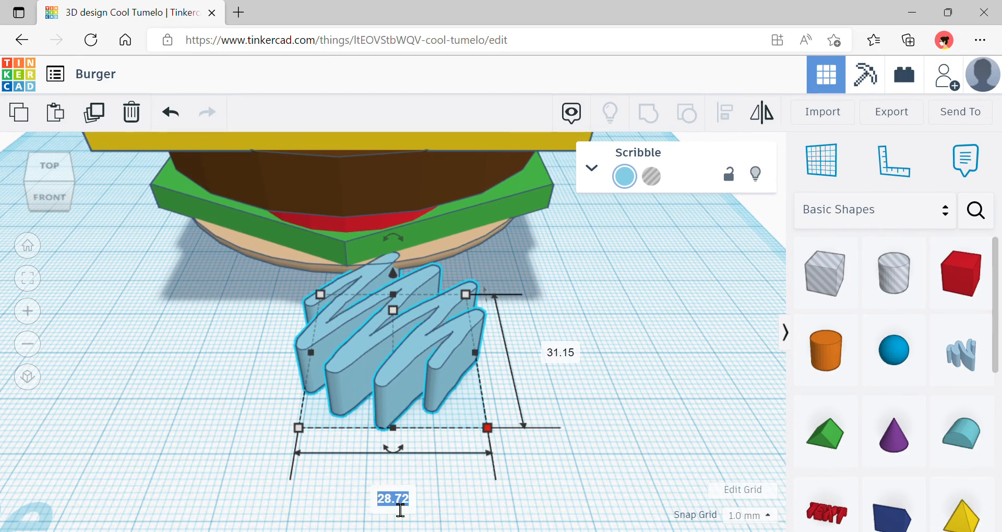
type("80")
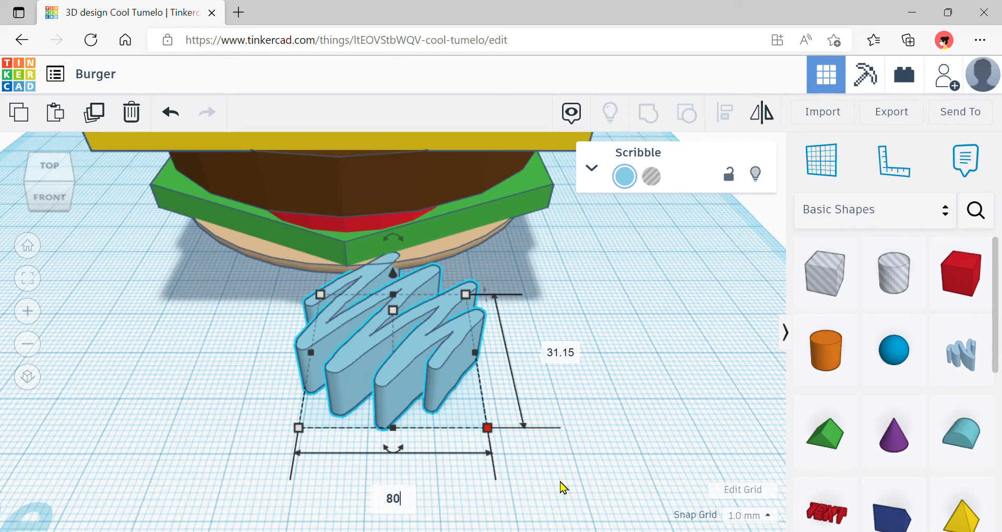
key("Return")
scroll(586, 465, "down", 2)
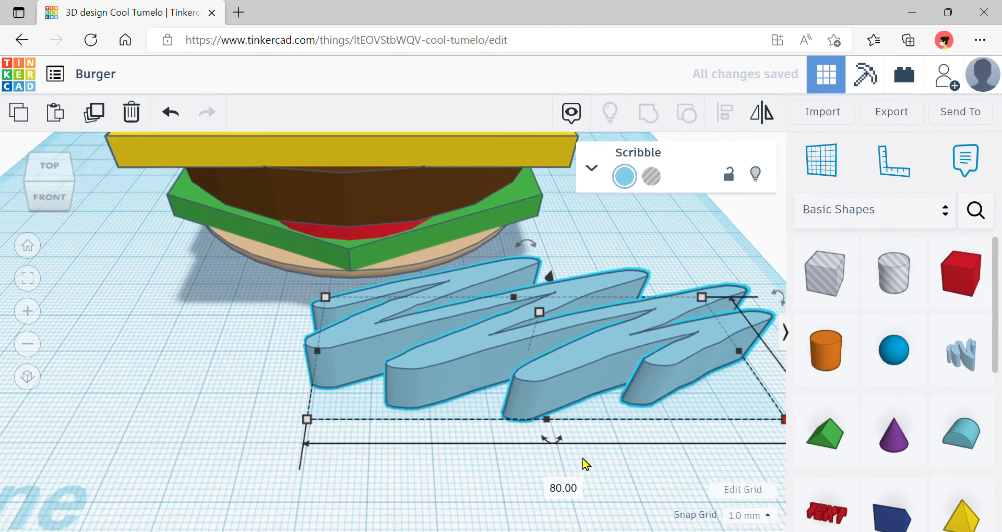
scroll(585, 464, "down", 2)
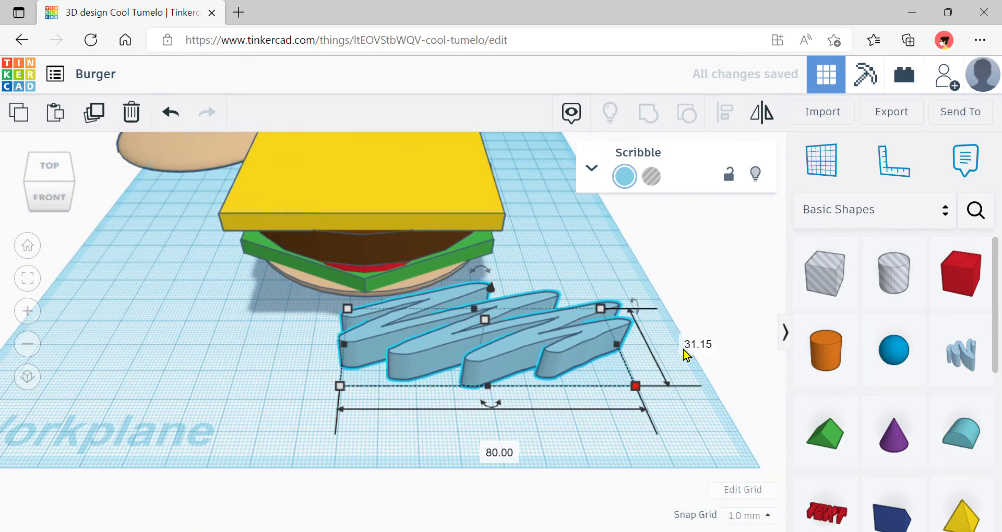
left_click(699, 350)
type("80")
key("Return")
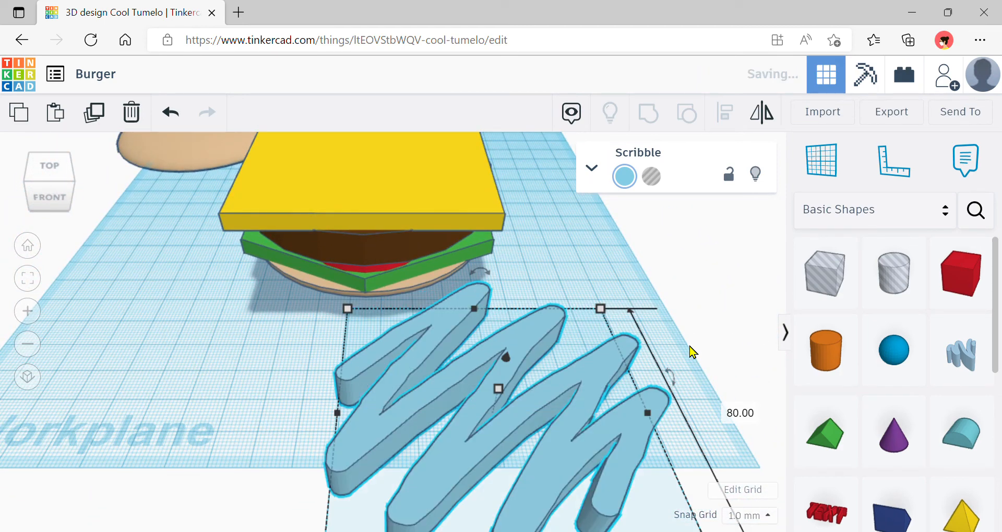
Set the scribble's height to 5 mm and colour it with the white preset.
scroll(619, 352, "down", 4)
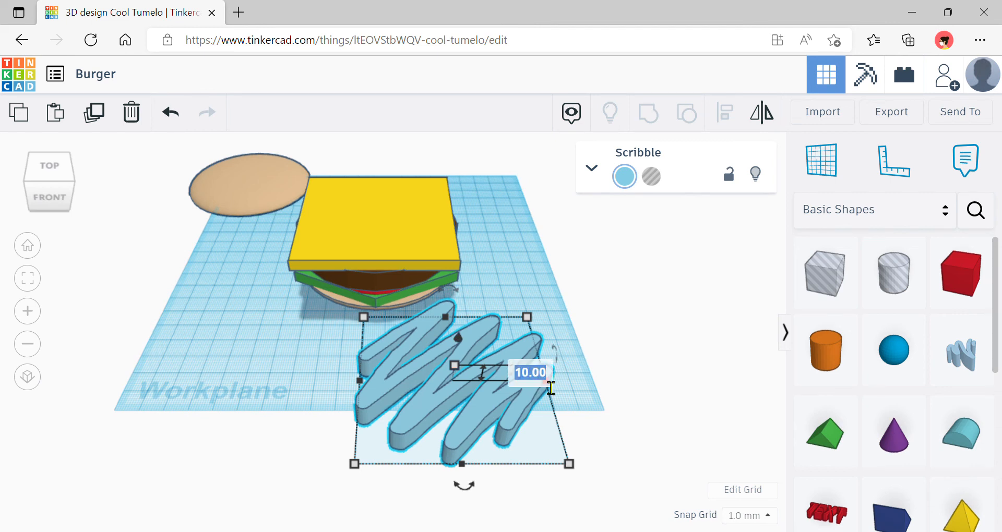
type("5")
key("Return")
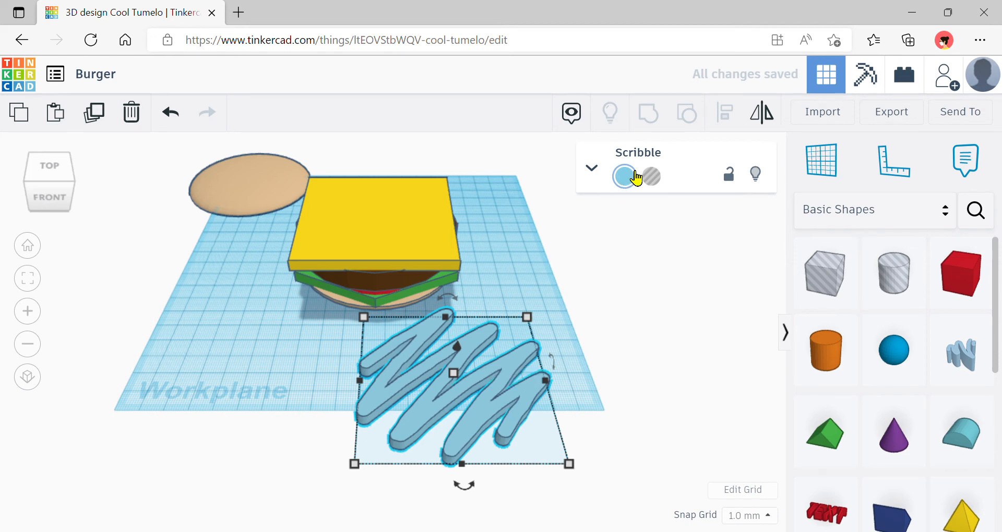
left_click(636, 178)
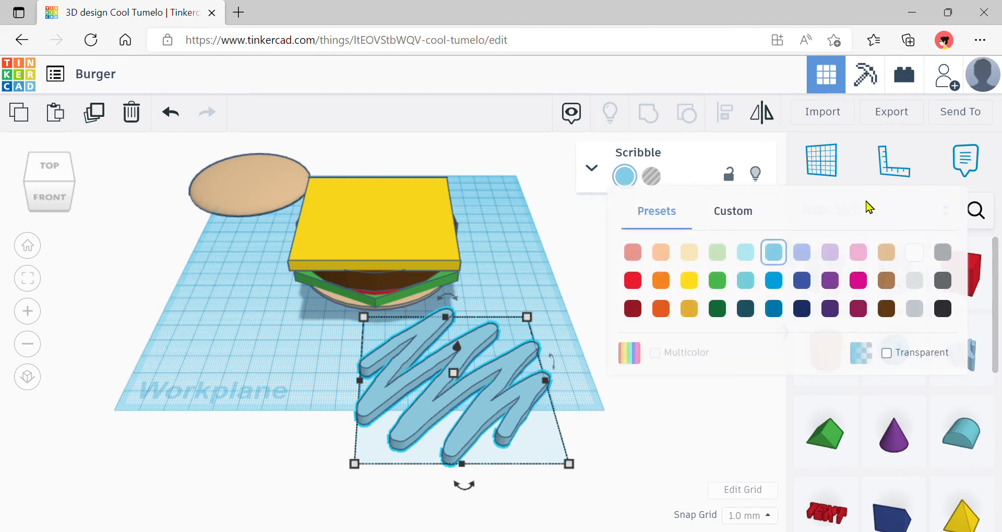
left_click(914, 253)
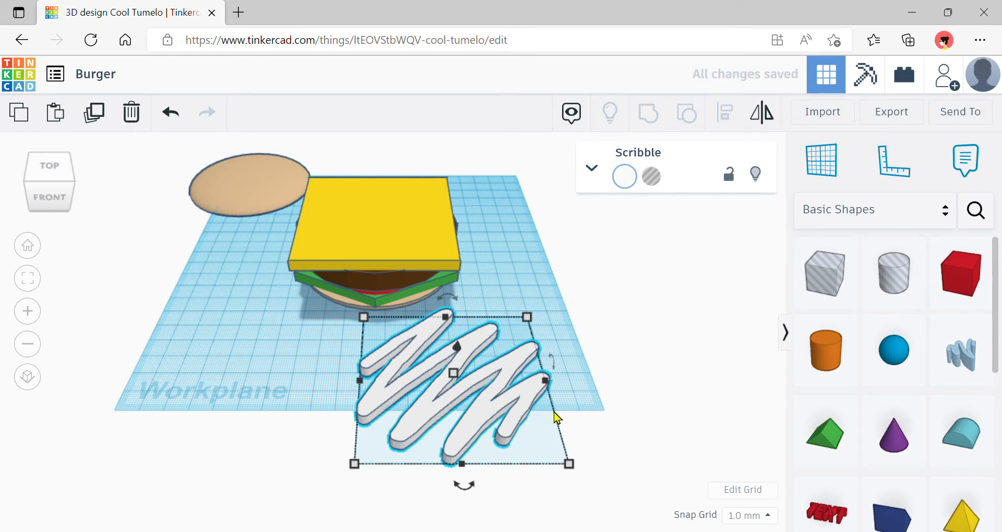
Raise the white scribble 35 mm above the workplane and move it onto the cheese slice.
right_click_drag(554, 416, 662, 374)
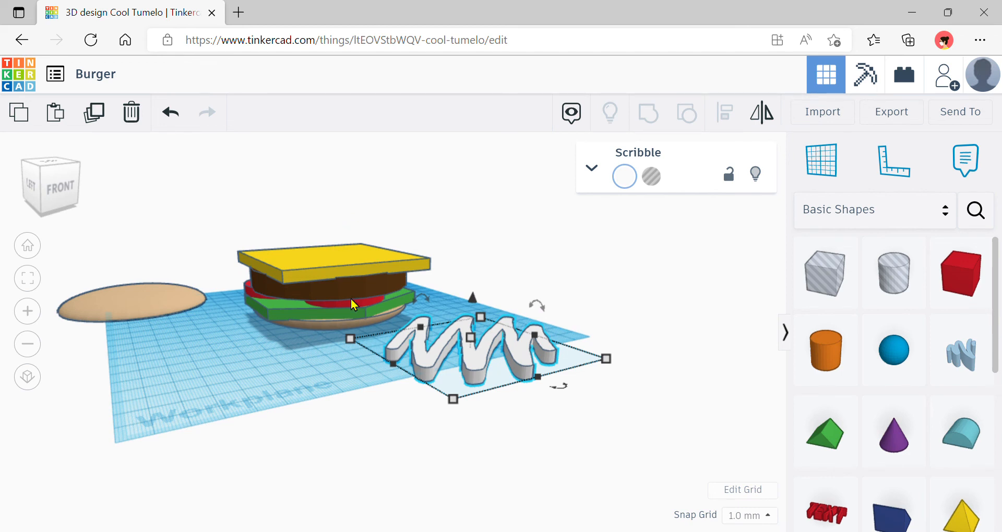
left_click(325, 326)
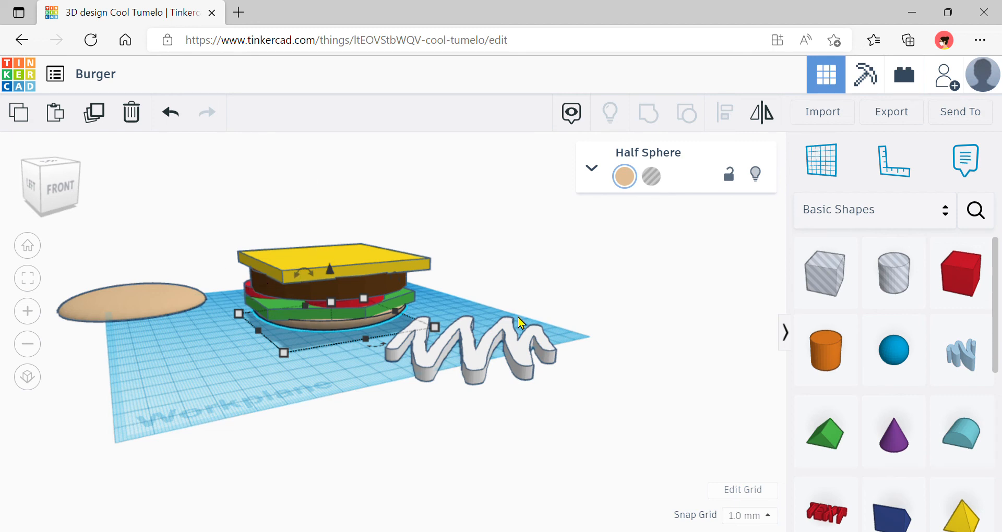
left_click(504, 341)
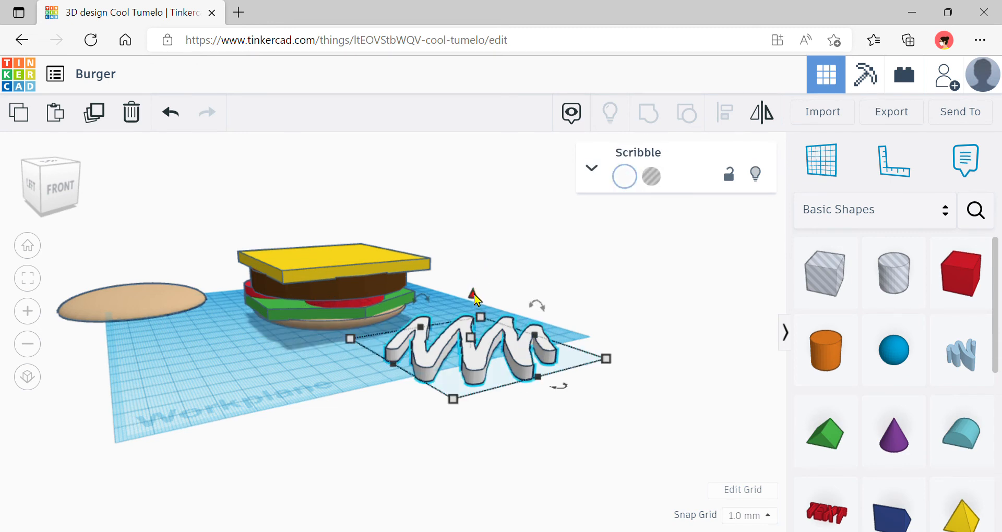
mouse_move(474, 293)
left_mouse_down()
mouse_move(484, 206)
mouse_move(482, 216)
left_mouse_up()
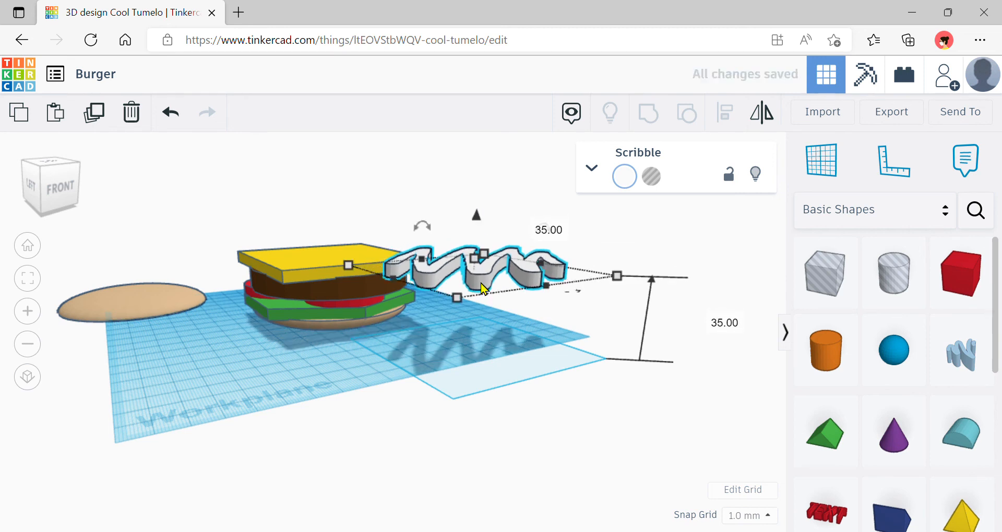
mouse_move(482, 286)
left_mouse_down()
mouse_move(323, 233)
mouse_move(312, 266)
left_mouse_up()
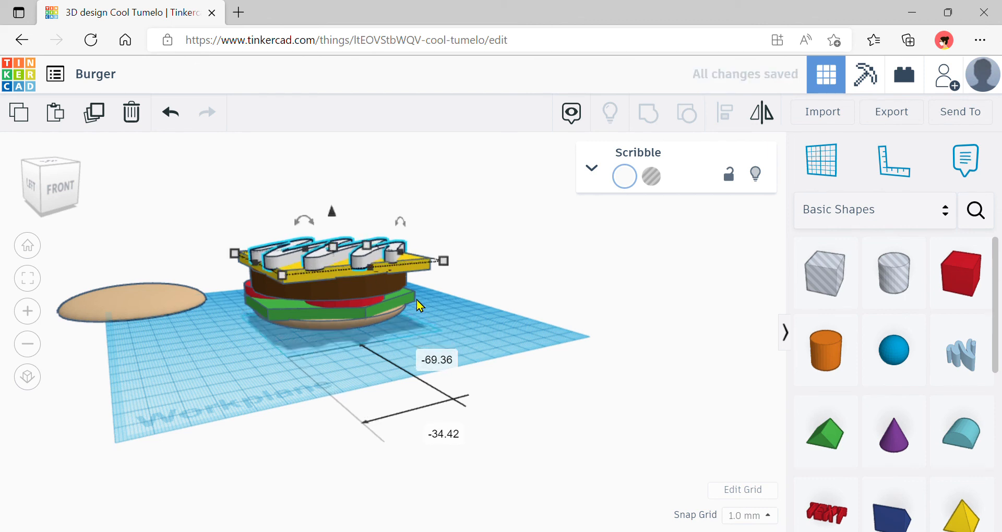
Centre-align the white scribble with all the stacked burger layers along both horizontal axes.
left_click(452, 324)
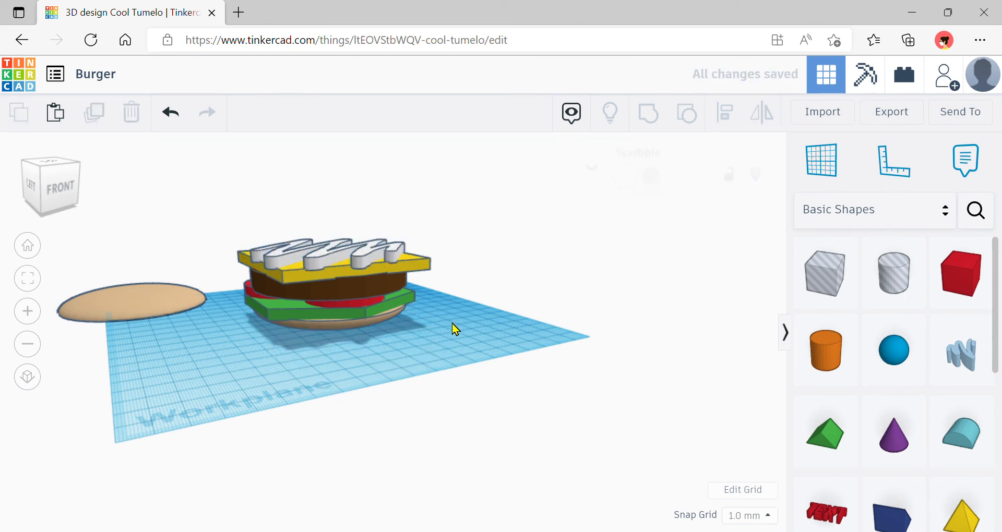
left_click_drag(477, 346, 293, 190)
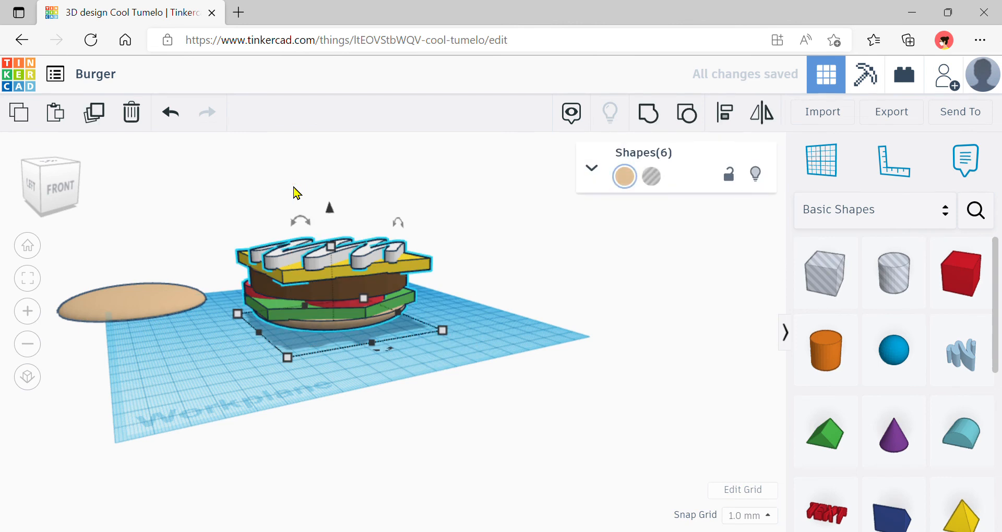
left_click(726, 122)
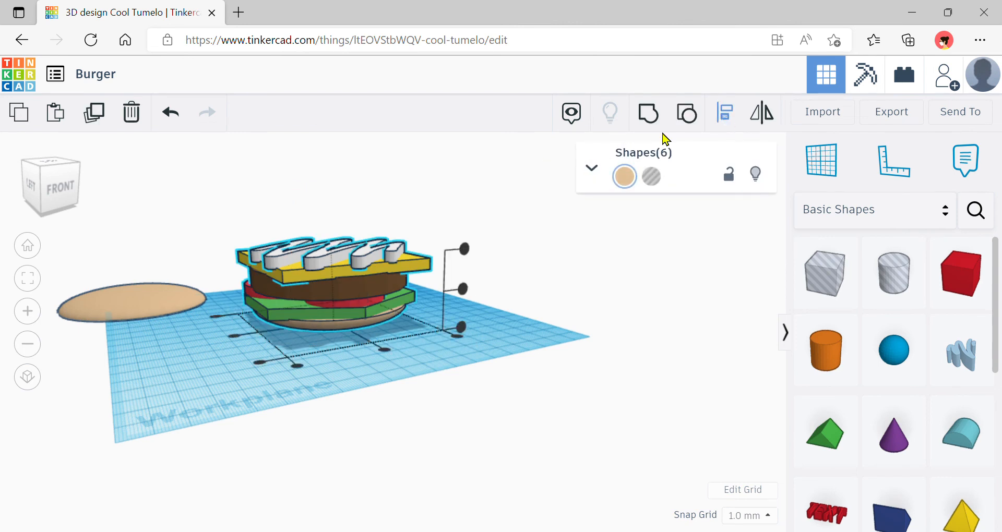
left_click(234, 336)
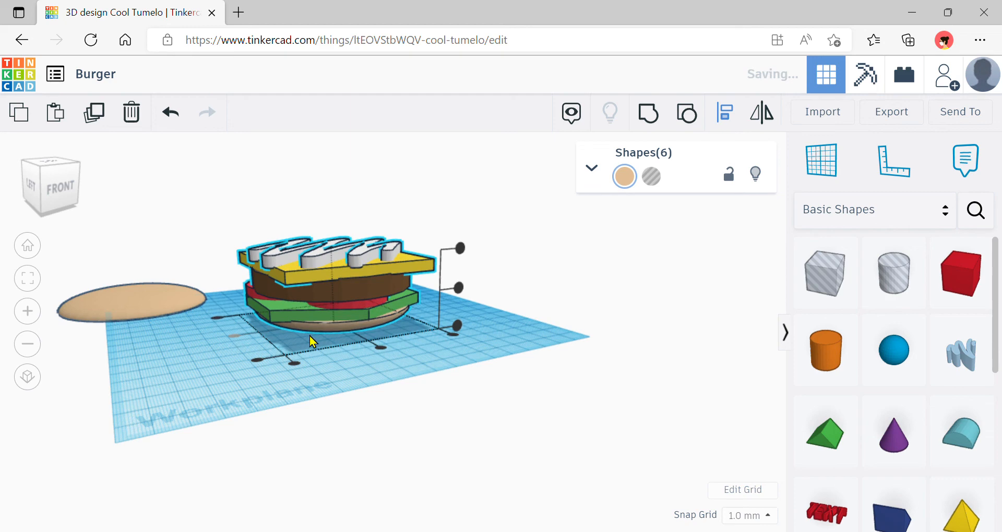
left_click(382, 349)
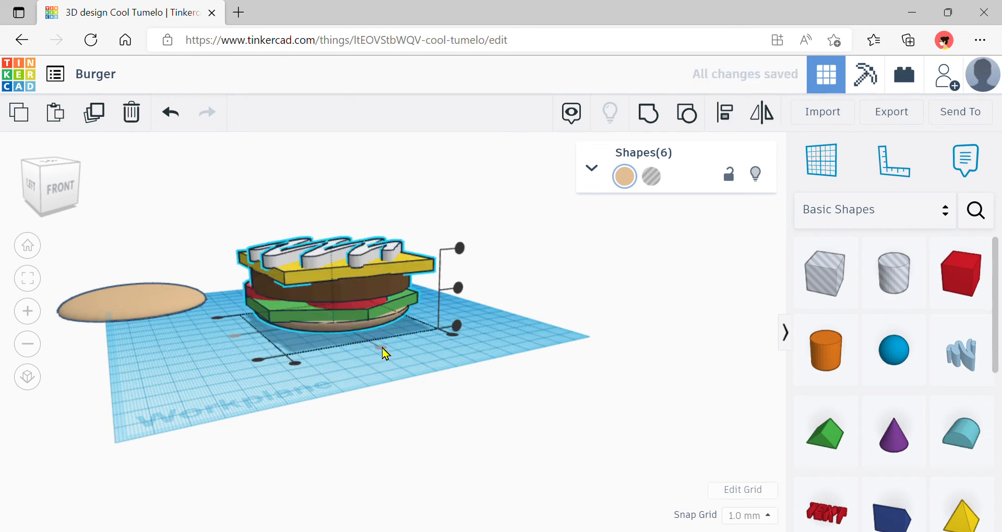
Raise the spare half-sphere bun 40 mm above the workplane and move it on top of the white scribble.
right_click_drag(382, 348, 438, 334)
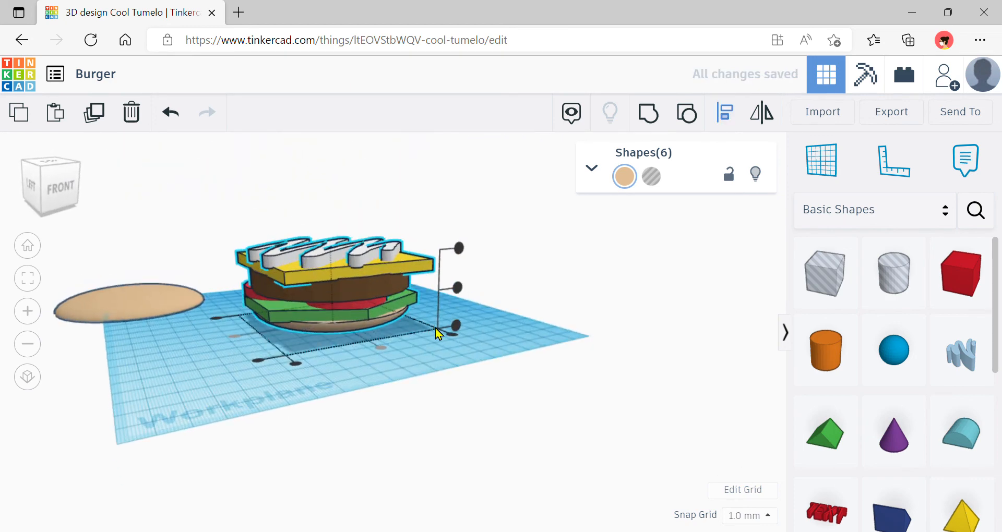
right_click_drag(425, 367, 376, 396)
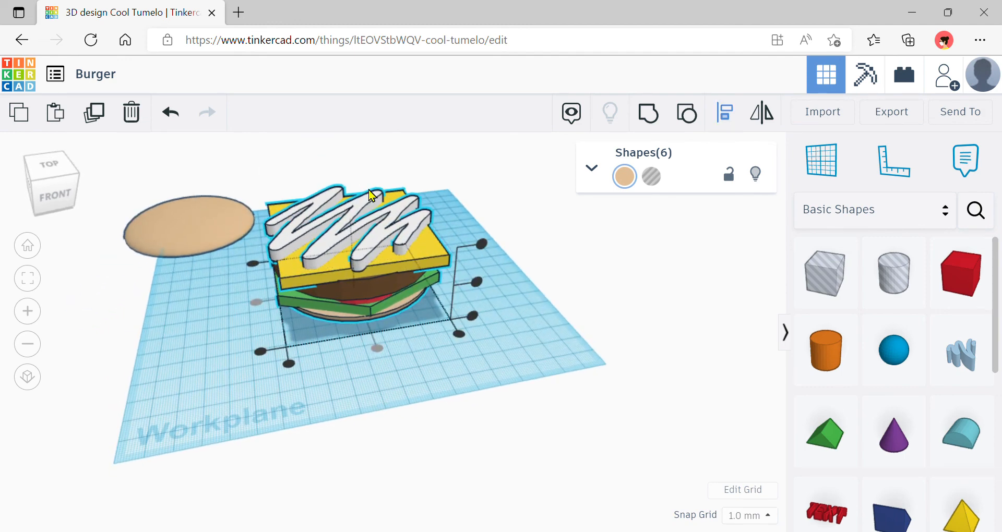
left_click(189, 236)
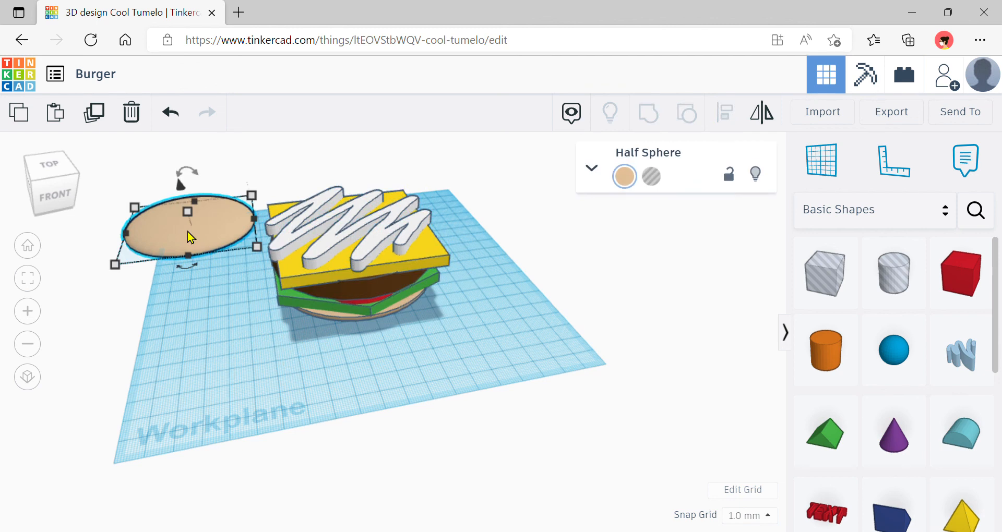
right_click_drag(188, 236, 167, 244)
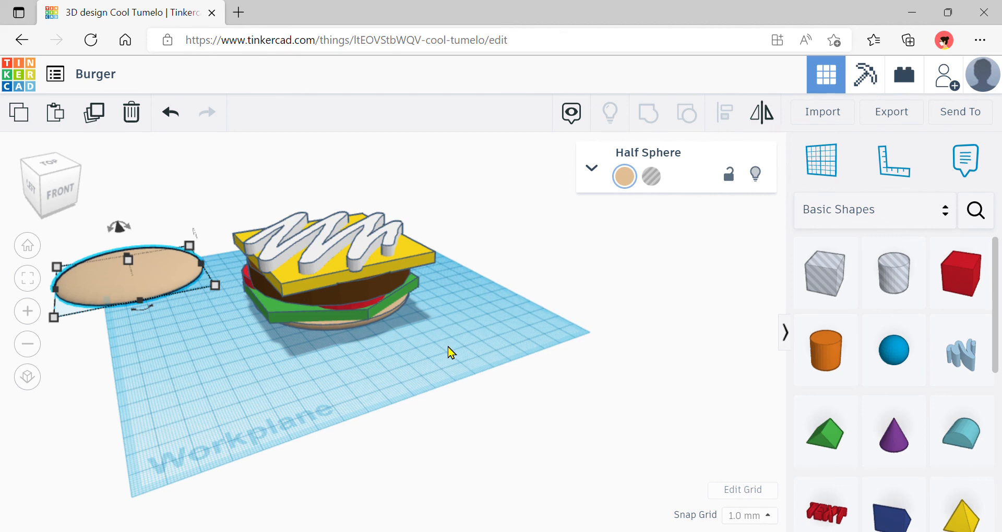
left_click_drag(123, 233, 123, 159)
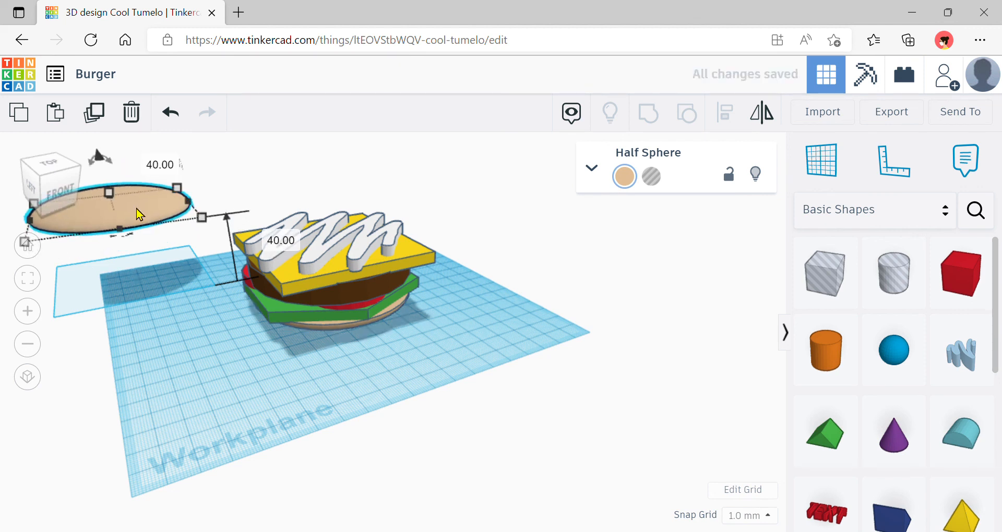
left_click_drag(136, 209, 366, 233)
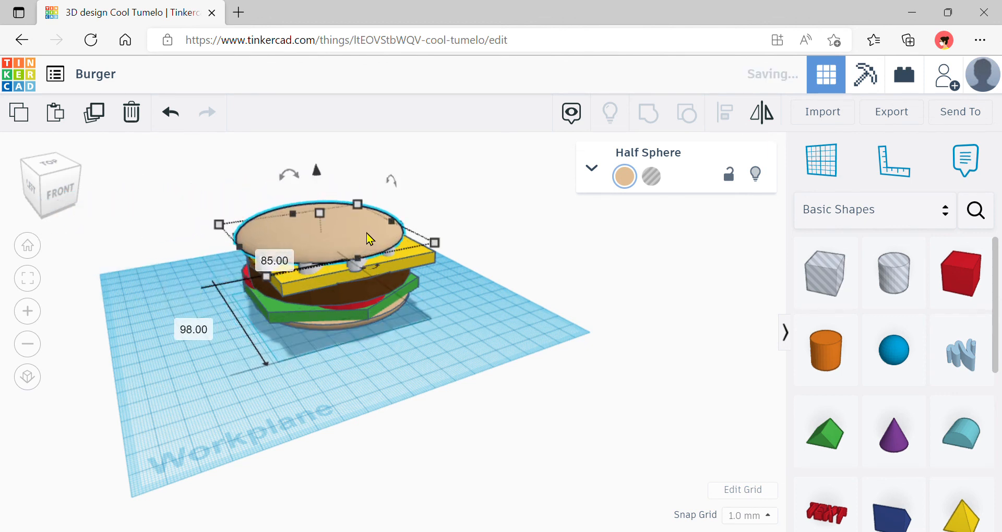
Centre-align the top bun with all the other burger layers along both horizontal axes.
left_click_drag(179, 162, 490, 374)
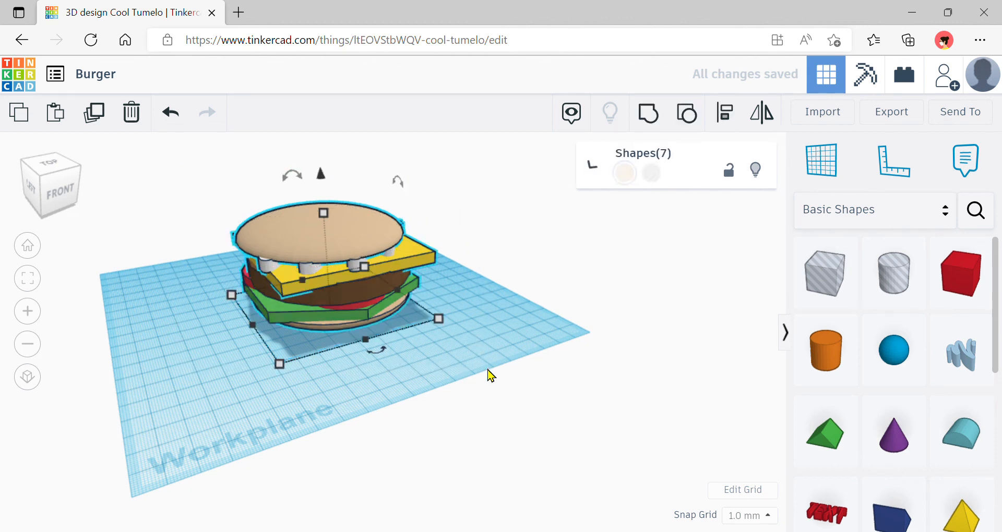
left_click(736, 116)
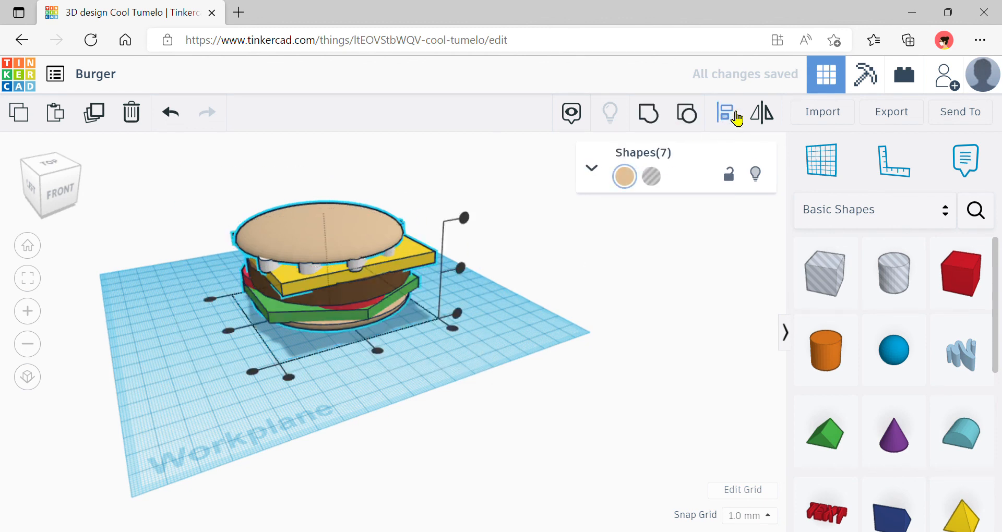
left_click(228, 332)
left_click(378, 351)
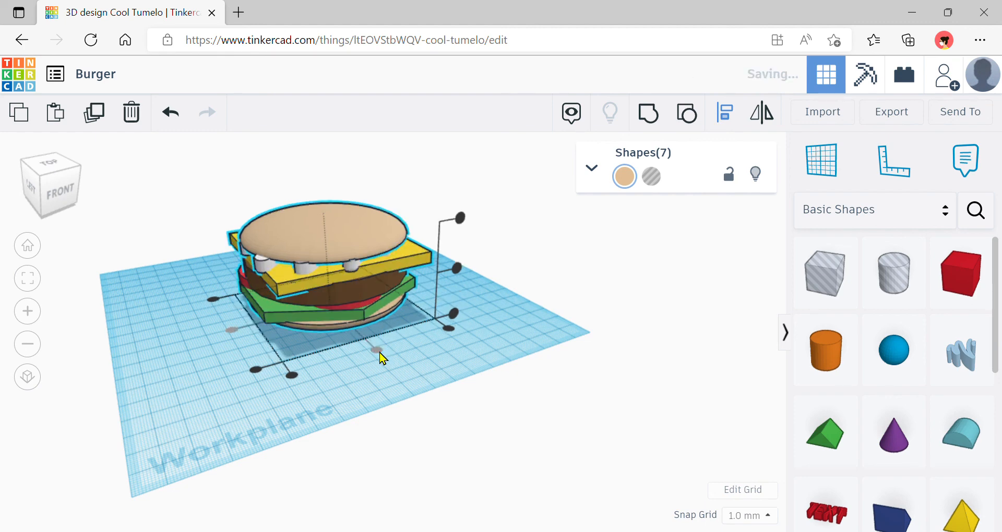
left_click(521, 358)
right_click_drag(521, 358, 445, 348)
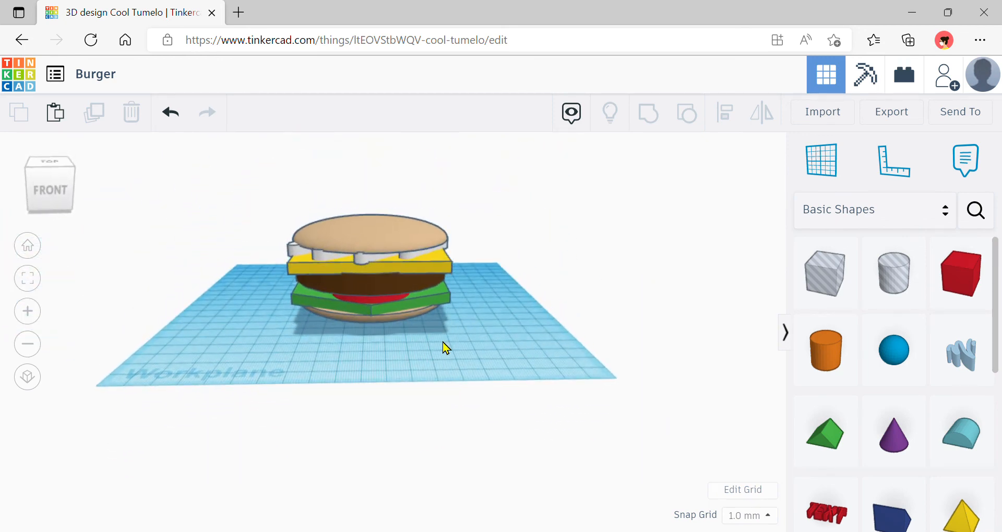